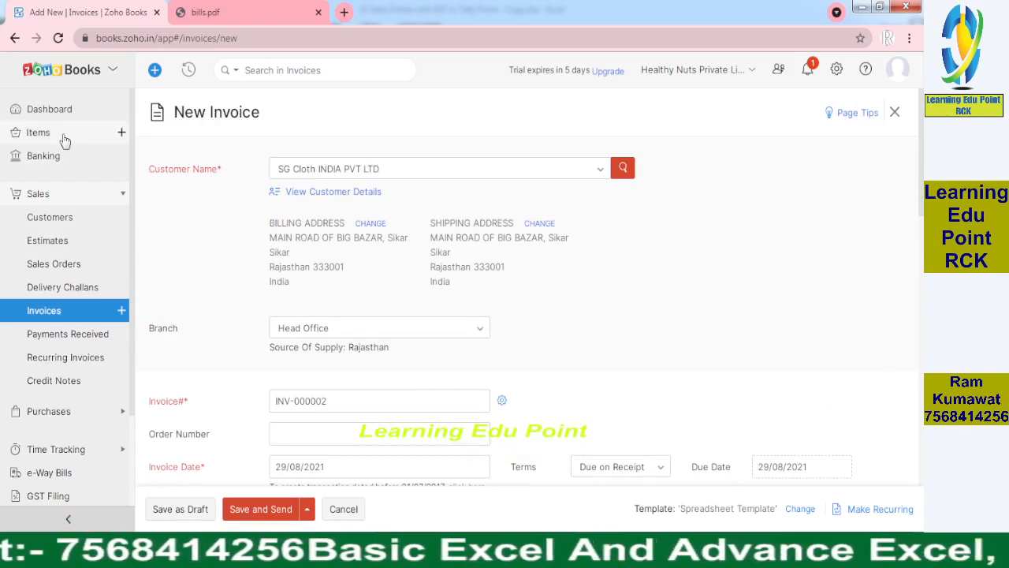
Step: Leave the unsaved invoice and open the customer SG Cloth INDIA PVT LTD for editing
left_click(63, 222)
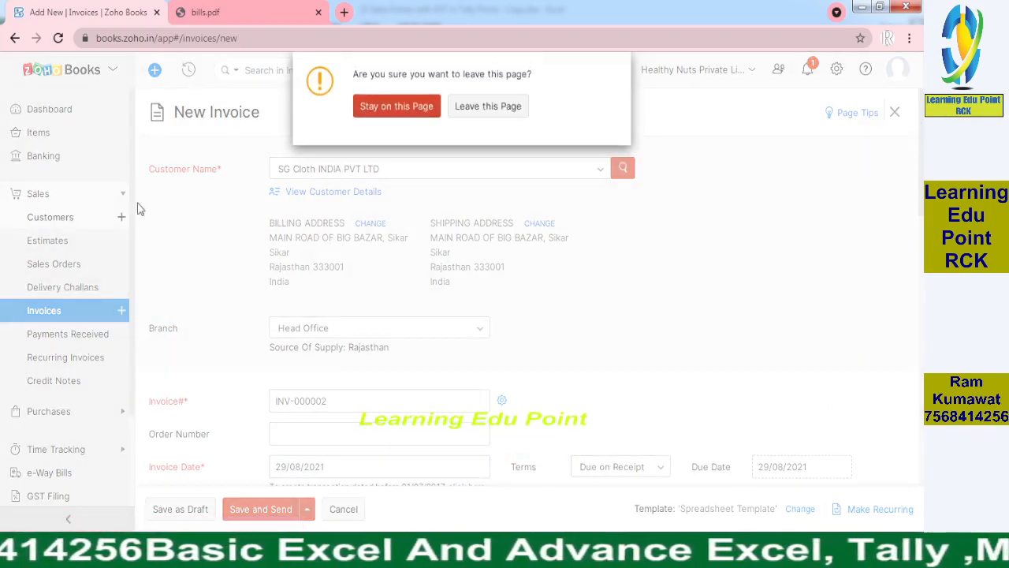
left_click(479, 107)
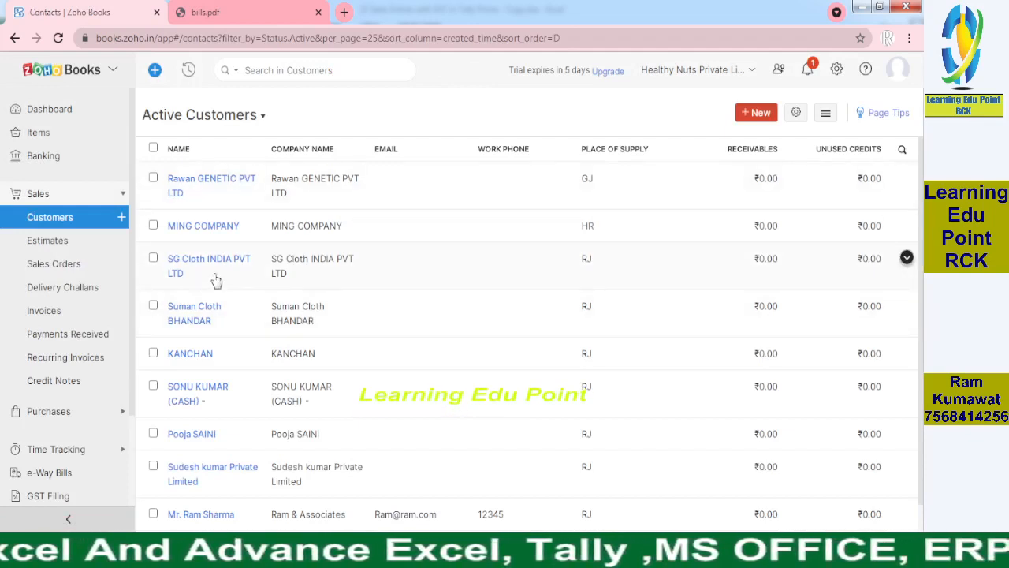
left_click(190, 262)
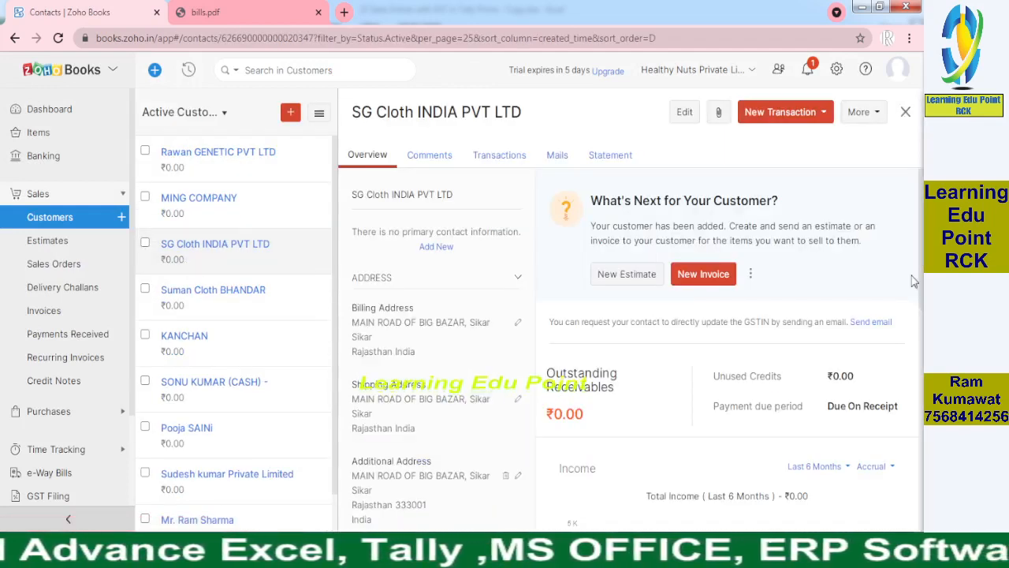
left_click(683, 114)
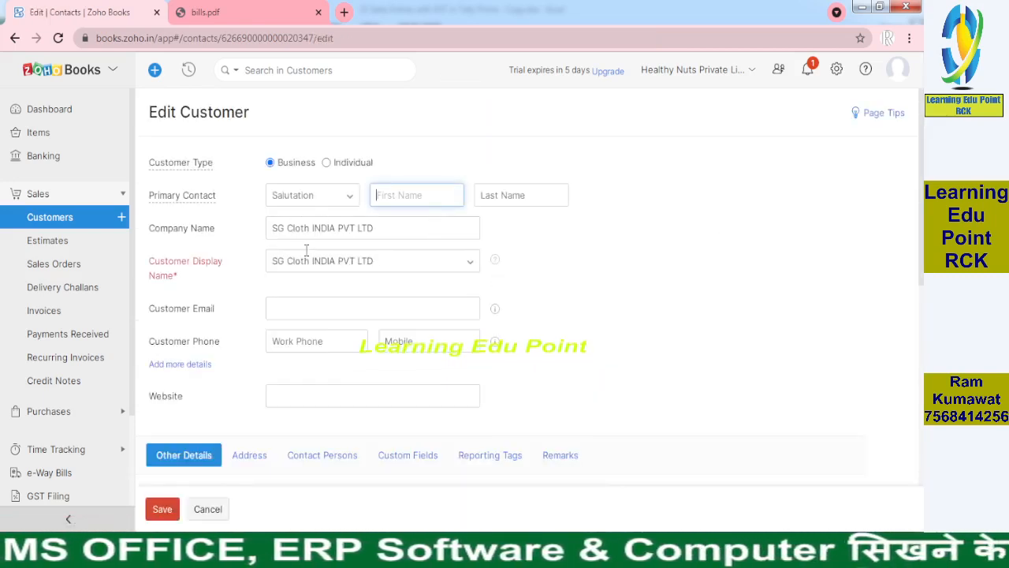
Step: Review the customer's GST treatment, GSTIN, place of supply and tax preference in the other details
scroll(917, 402, "down", 4)
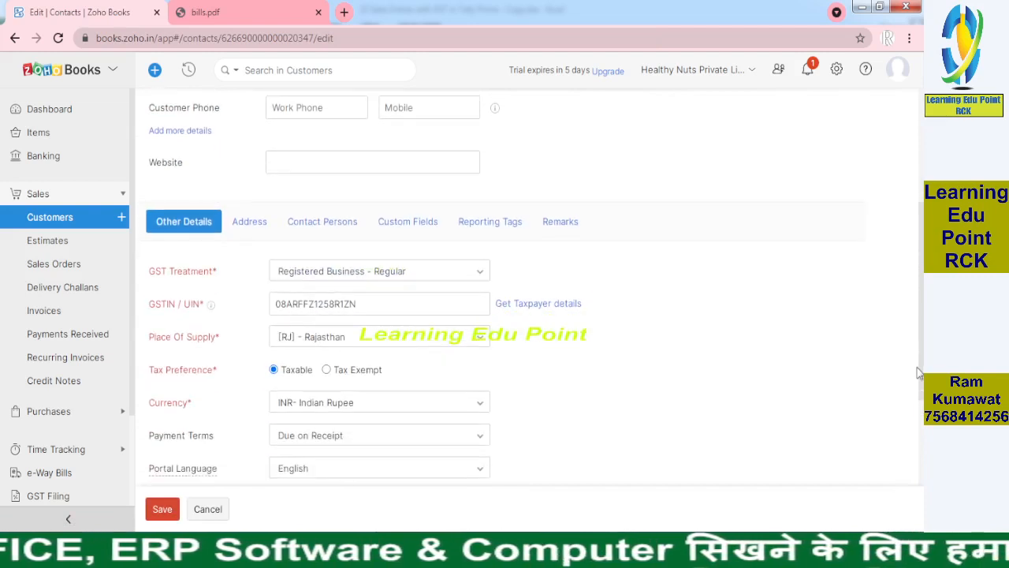
double_click(381, 248)
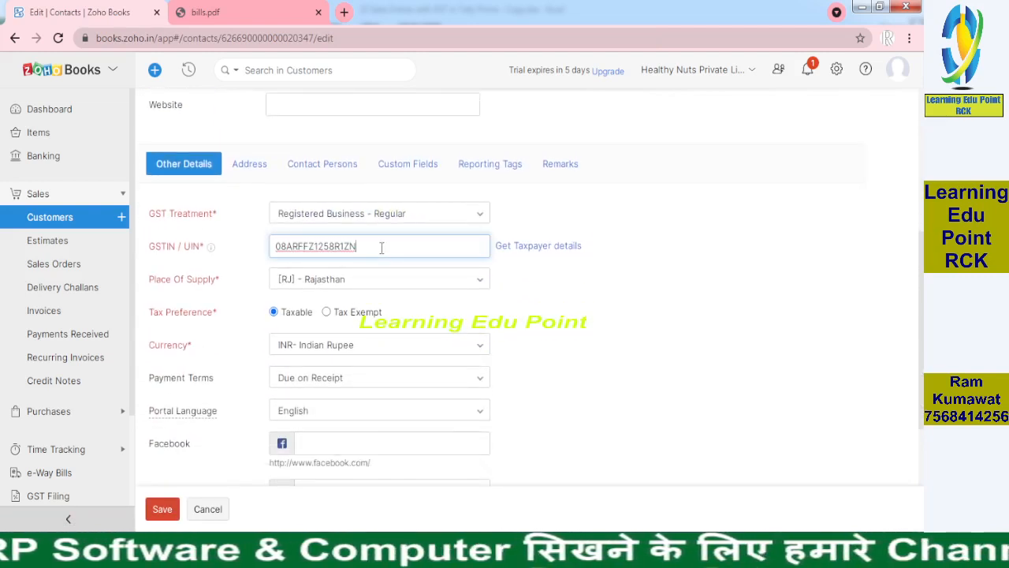
left_click(369, 284)
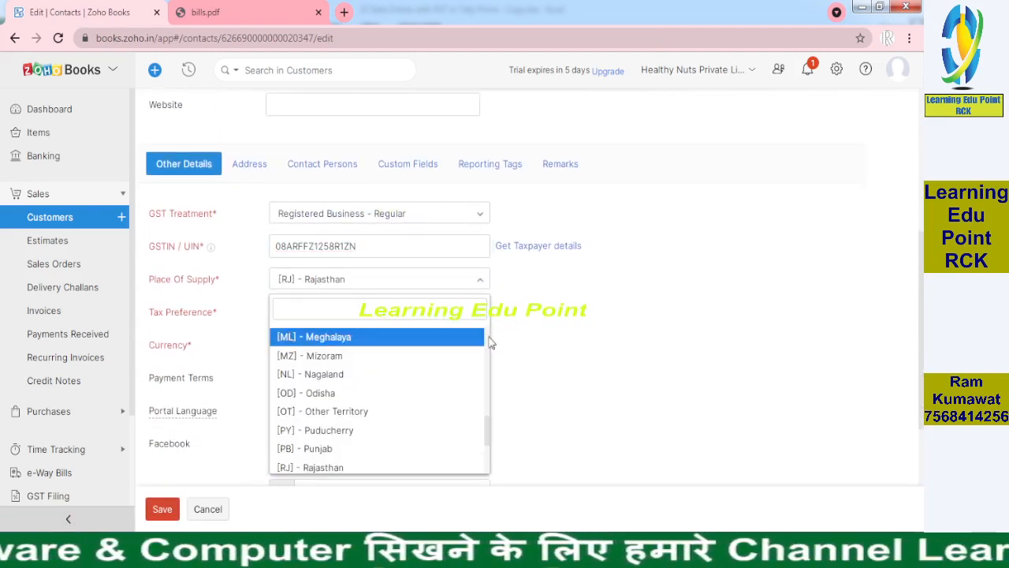
key("Escape")
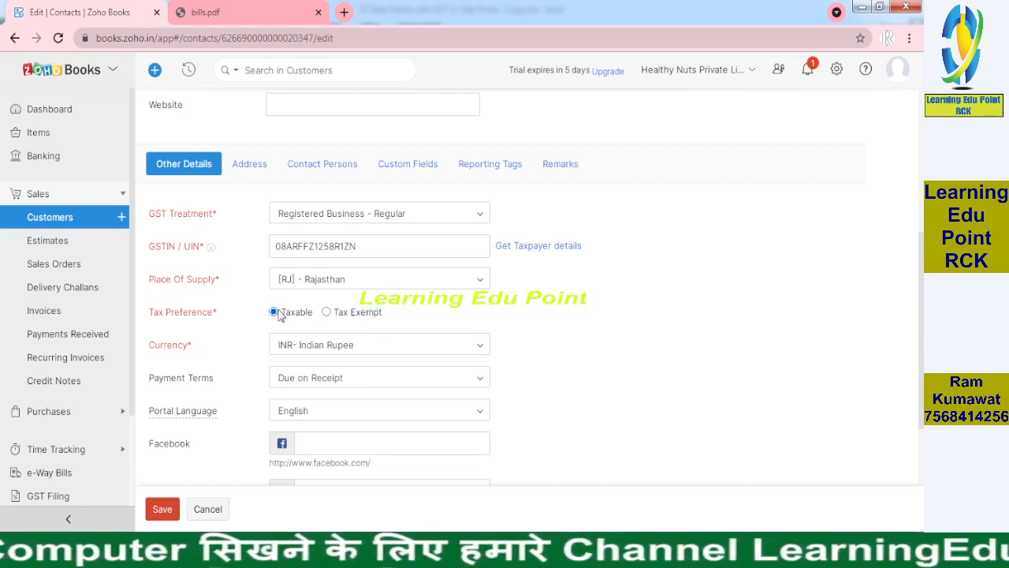
scroll(923, 336, "down", 2)
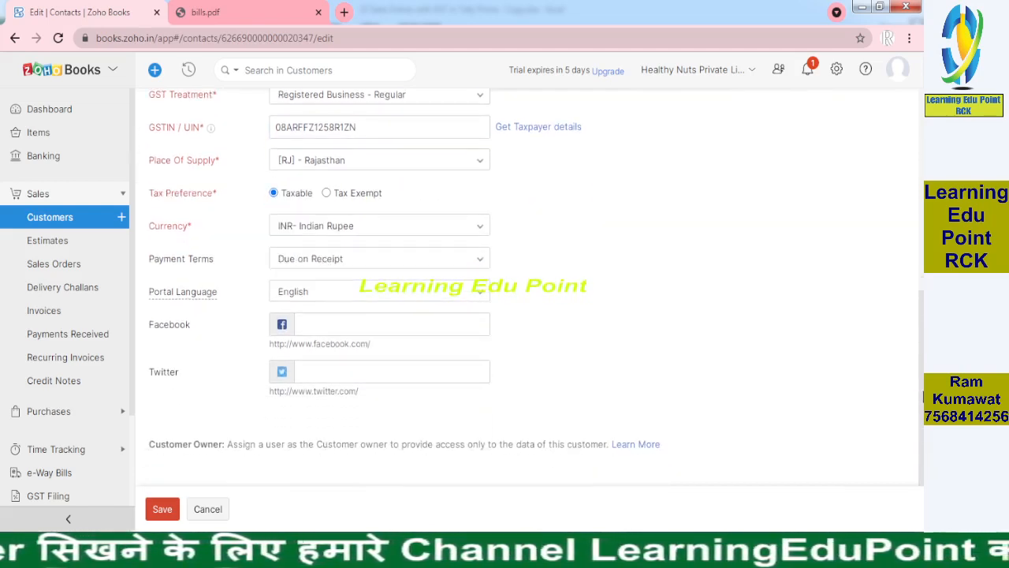
Step: Review the customer's billing and shipping addresses and save the customer record
scroll(552, 299, "up", 1)
left_click(249, 128)
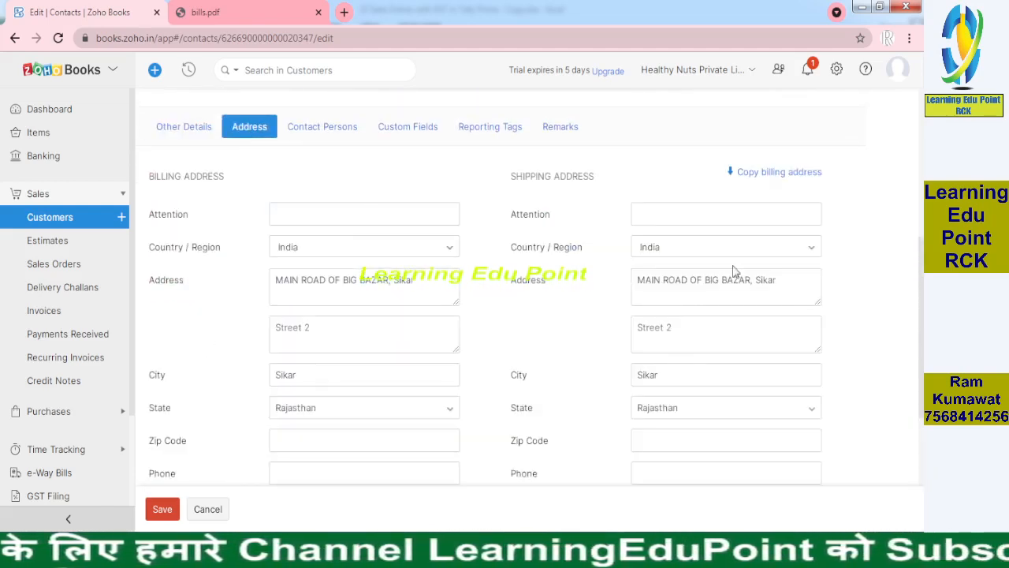
scroll(907, 211, "down", 2)
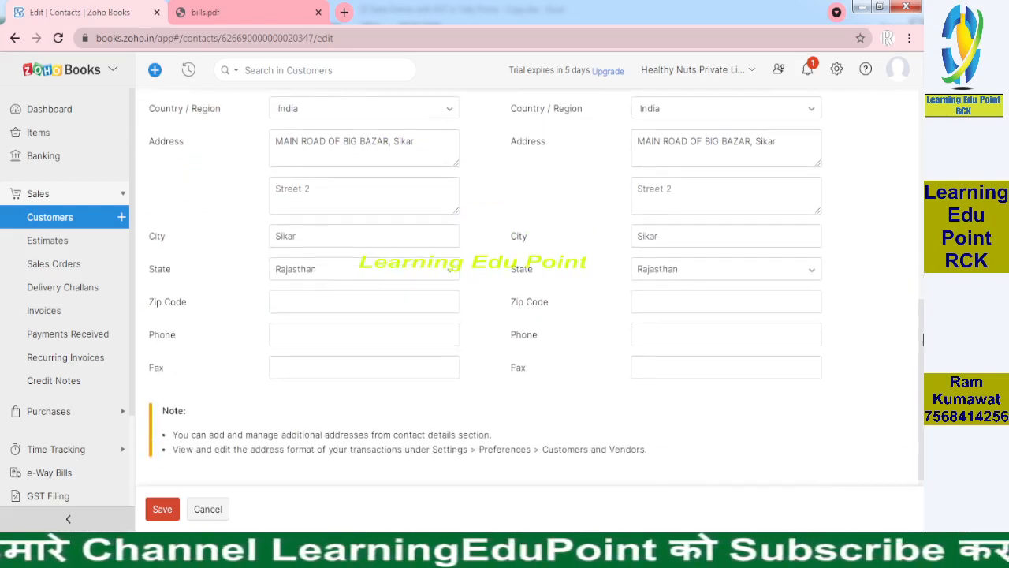
scroll(914, 197, "up", 3)
scroll(914, 197, "up", 3)
scroll(491, 419, "down", 5)
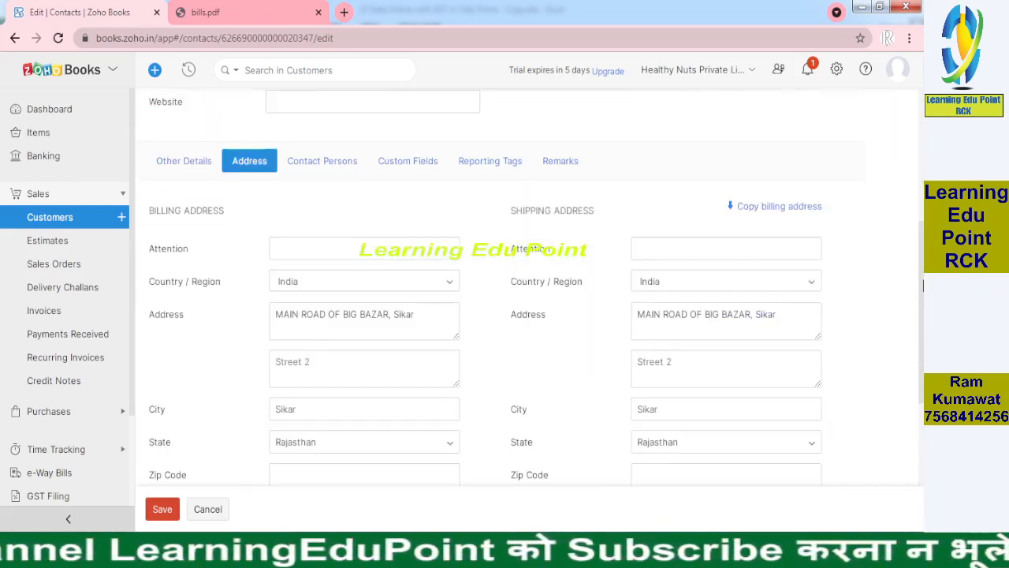
left_click(168, 512)
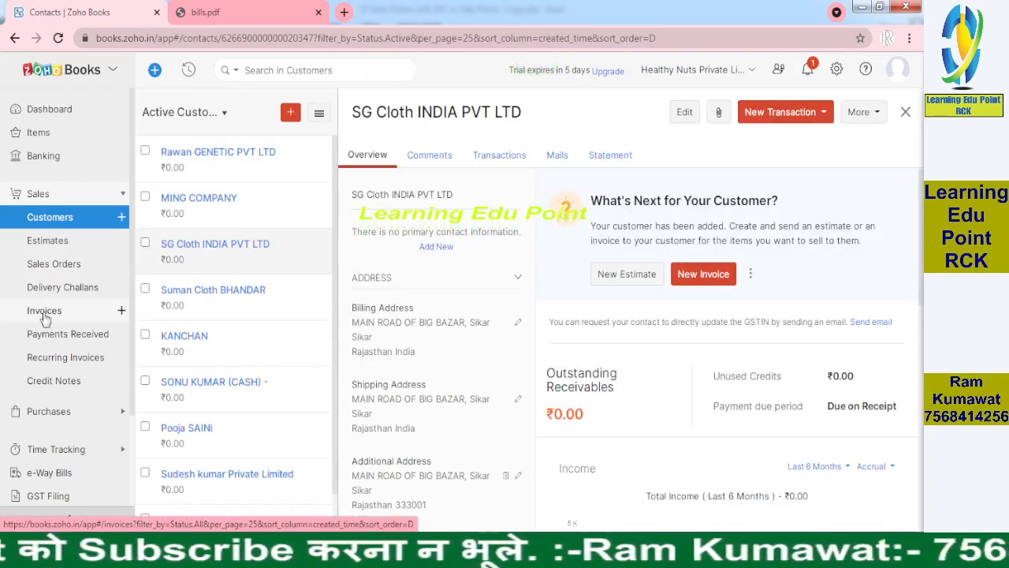
Step: Create a new invoice for the customer SG Cloth INDIA PVT LTD
left_click(44, 314)
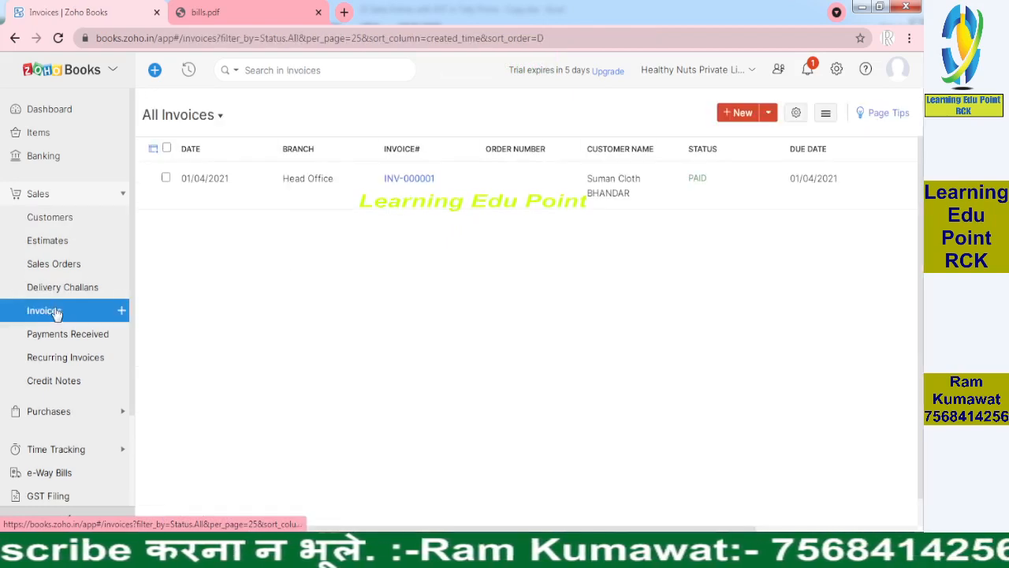
left_click(739, 115)
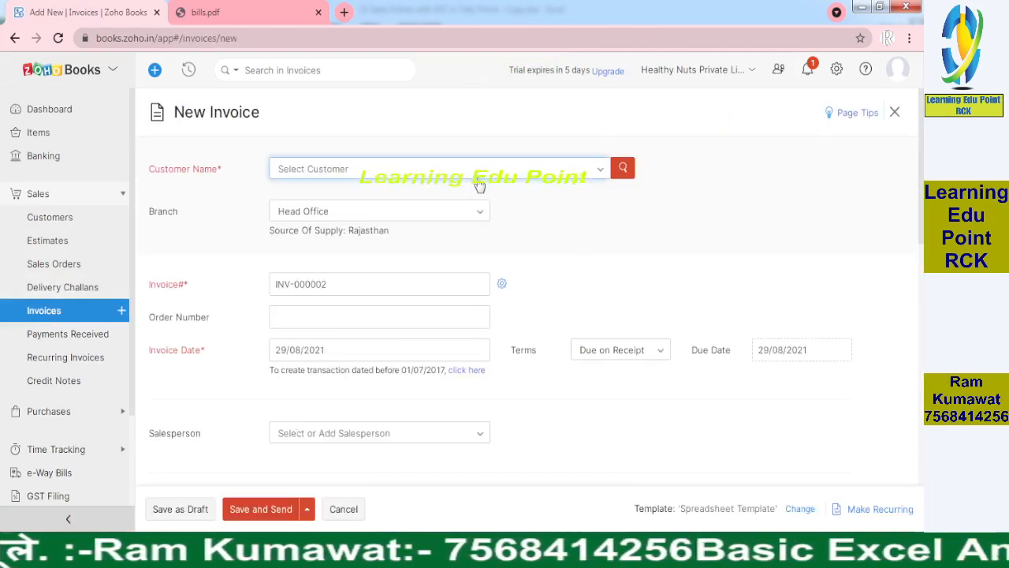
left_click(480, 184)
left_click(334, 320)
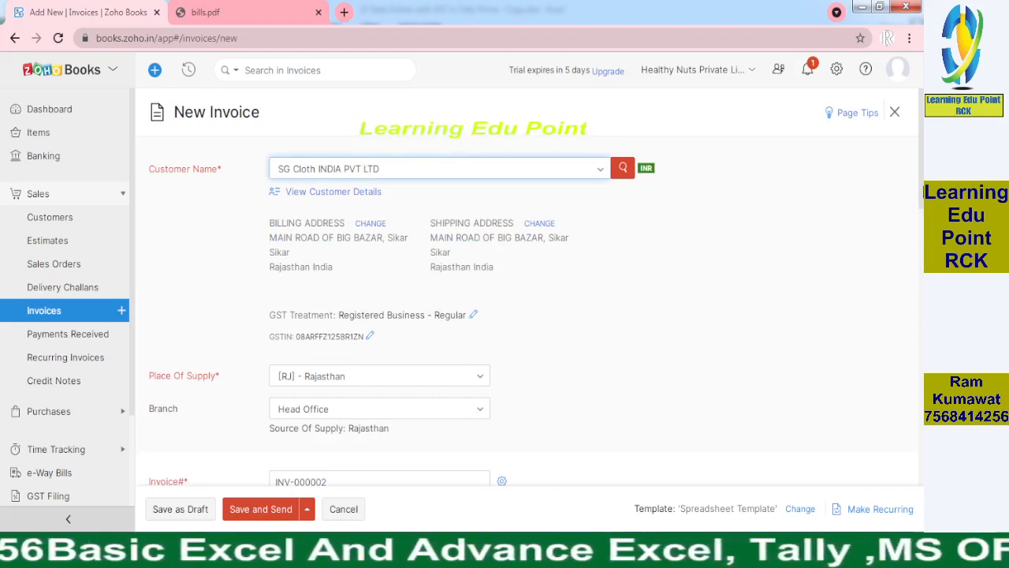
Step: Check the invoice's branch options and the auto-generation settings for invoice numbers
scroll(387, 205, "down", 3)
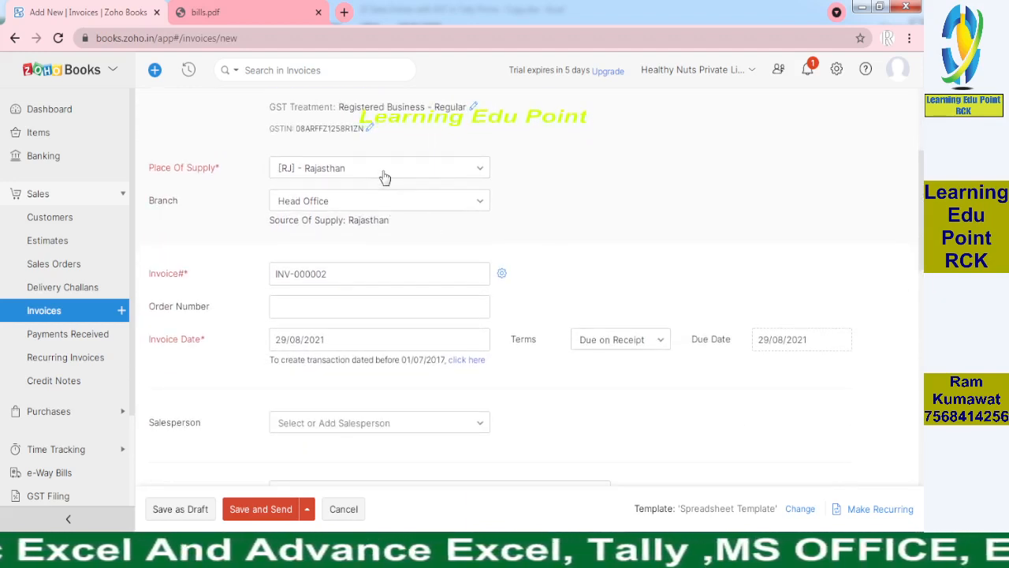
left_click(410, 205)
left_click(410, 206)
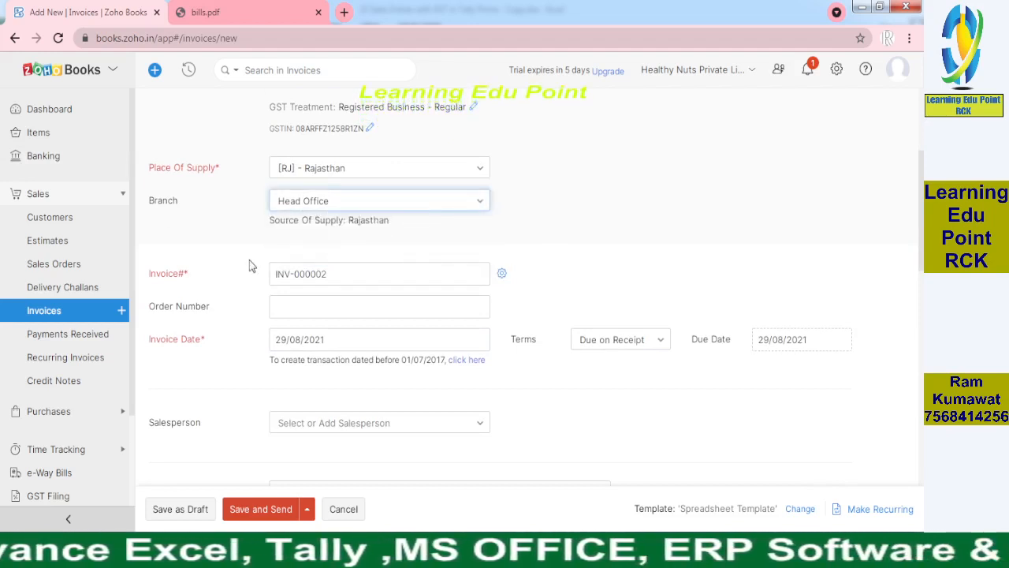
left_click_drag(923, 219, 923, 247)
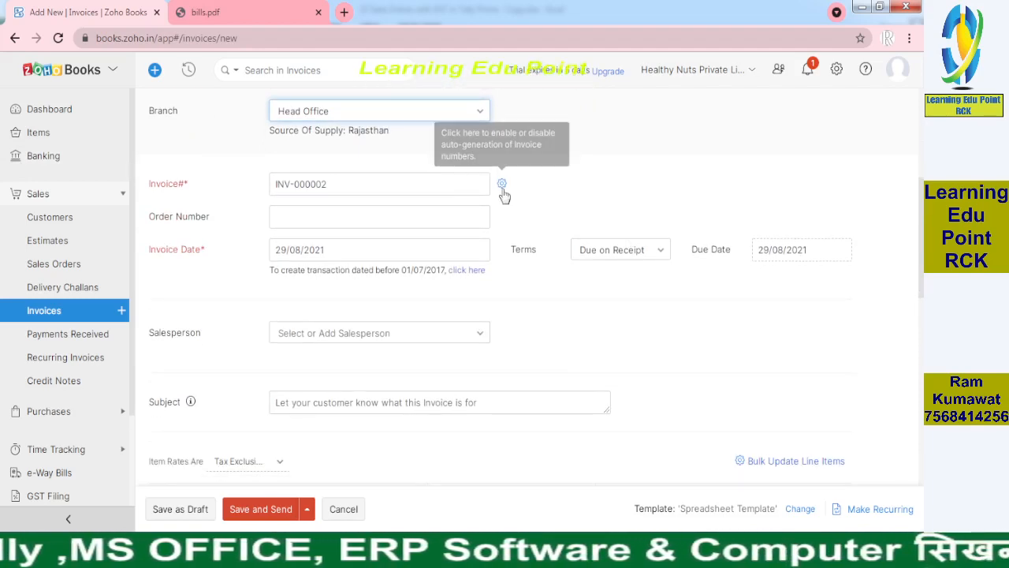
left_click(502, 185)
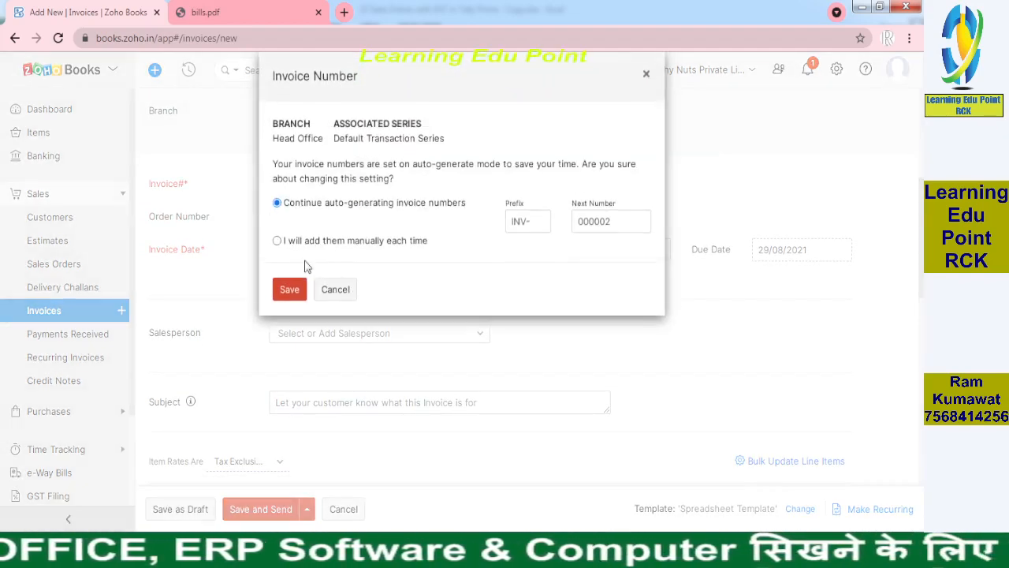
left_click(646, 76)
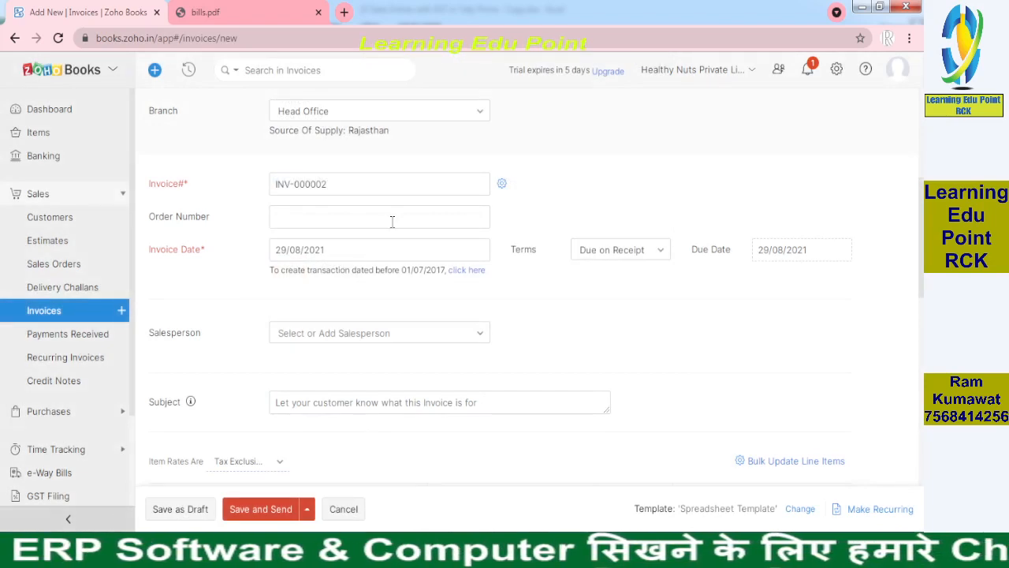
Step: Set the invoice date to 01/04/2021
left_click(375, 253)
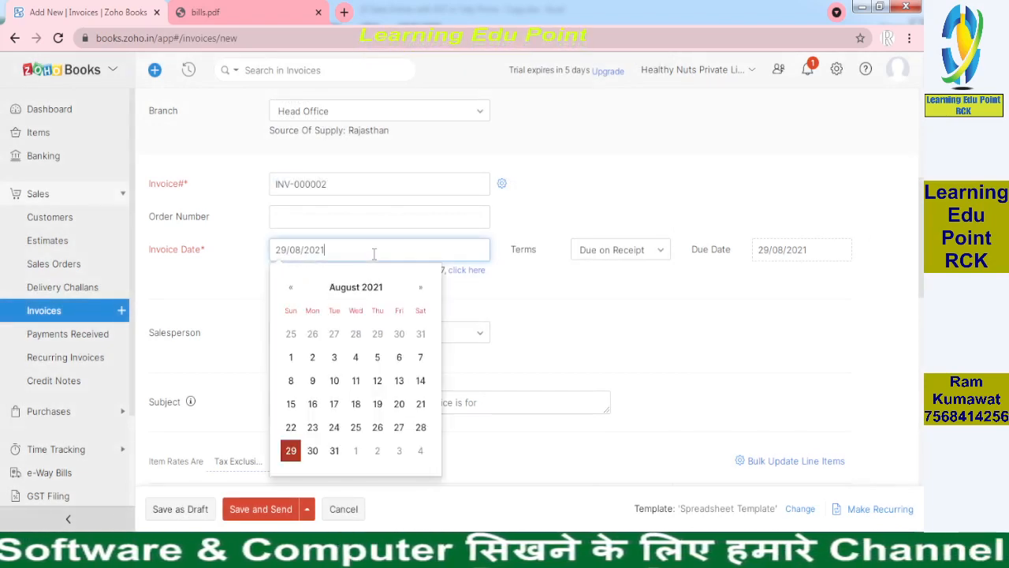
left_click(377, 296)
left_click(398, 122)
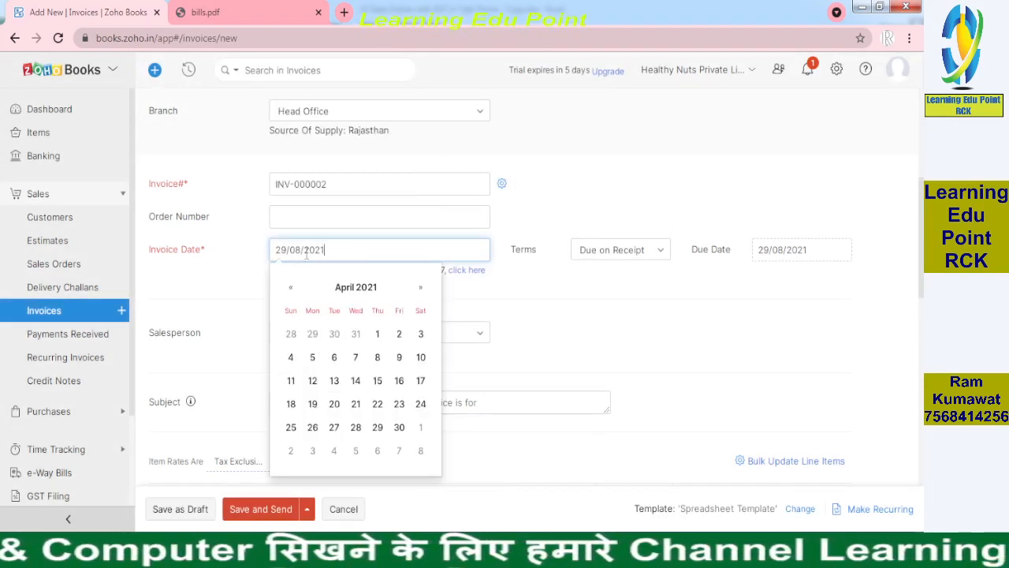
left_click(375, 333)
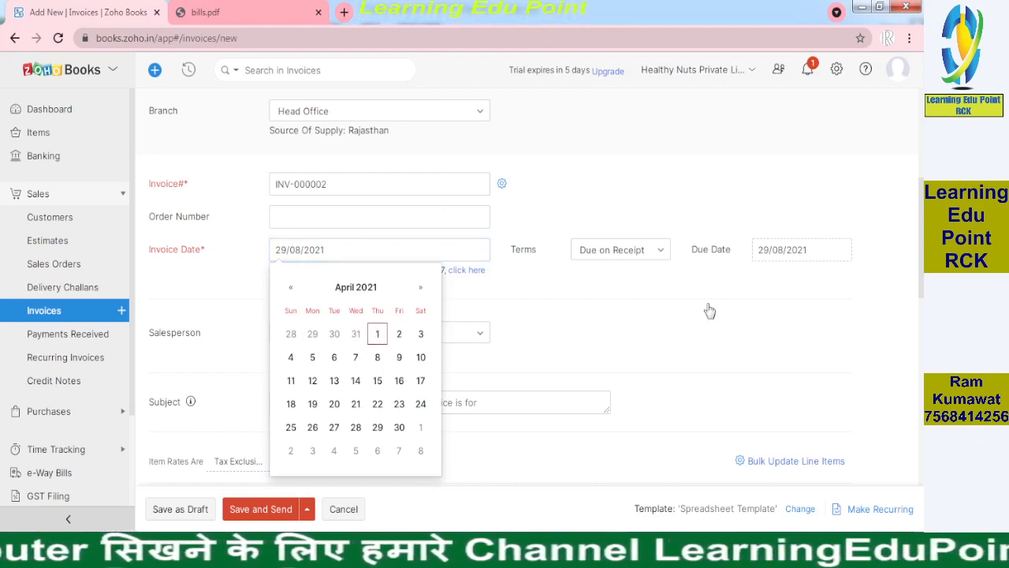
Step: Look through the payment terms available for the invoice
scroll(803, 232, "down", 1)
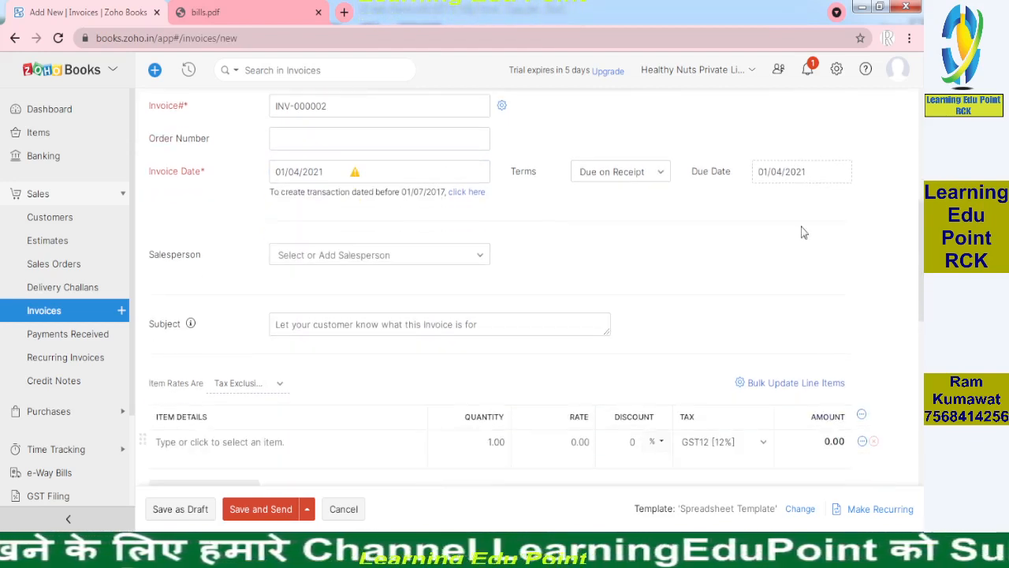
left_click(618, 175)
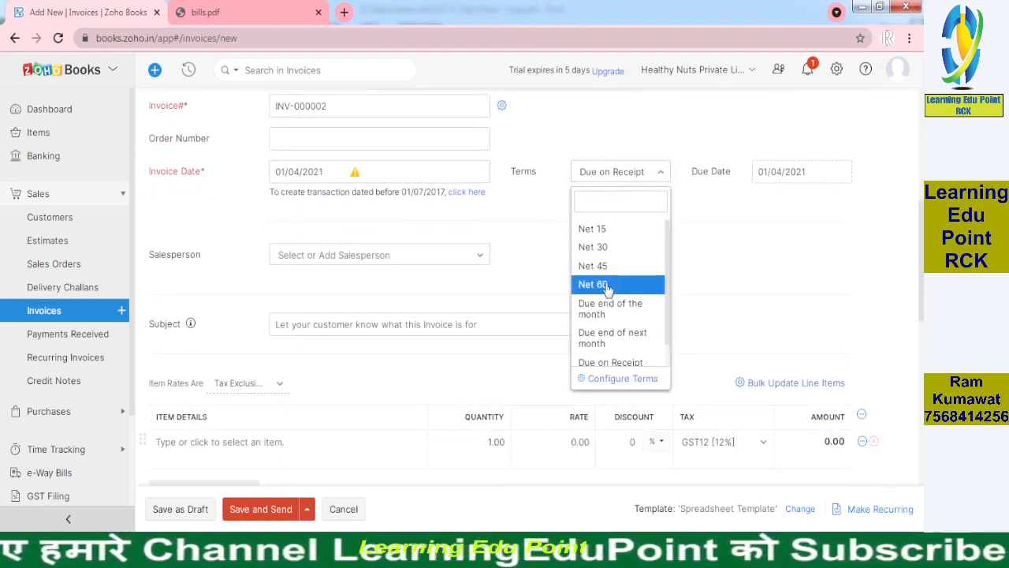
left_click(638, 179)
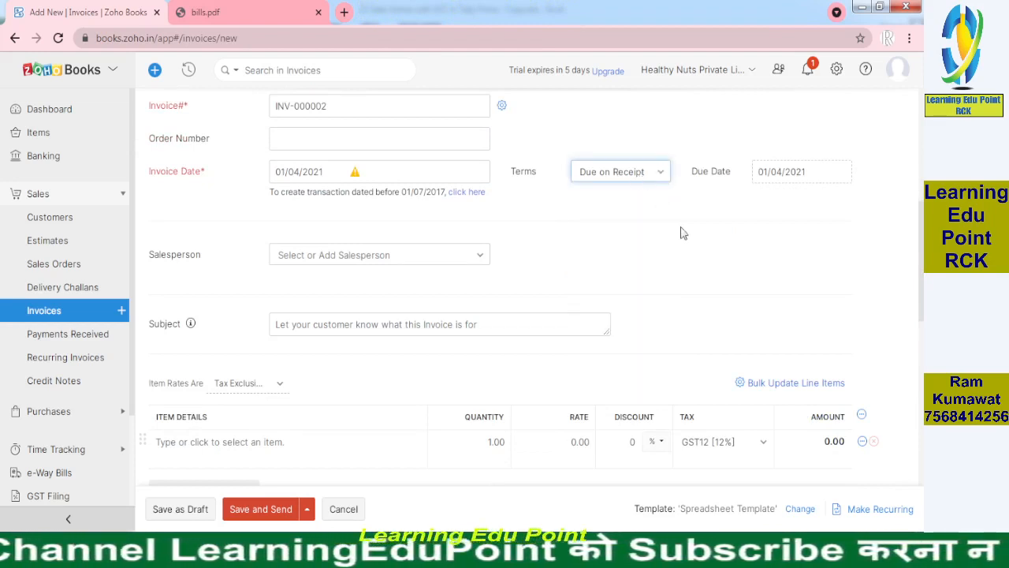
Step: Assign the existing salesperson to the invoice
left_click(463, 263)
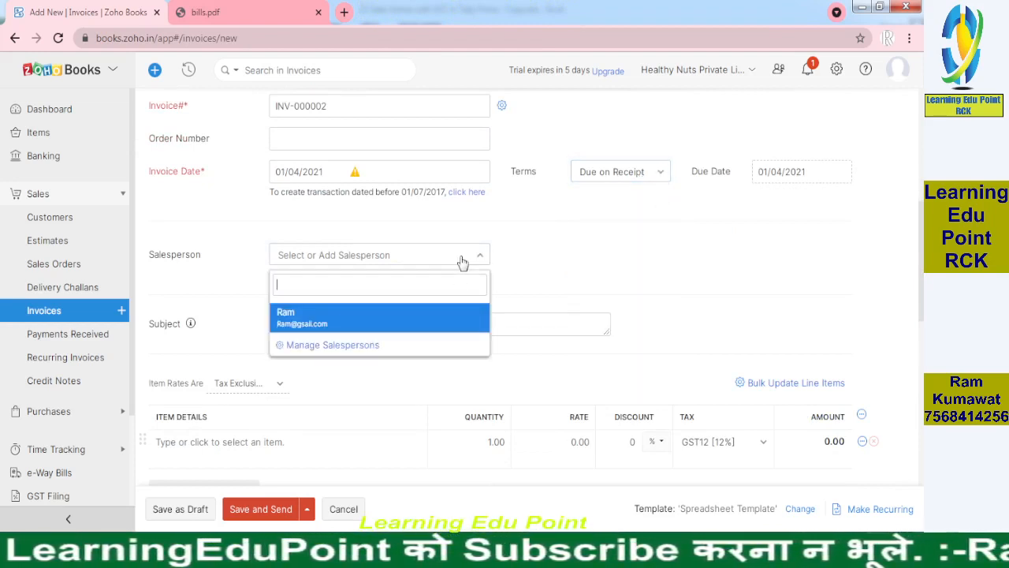
left_click(346, 324)
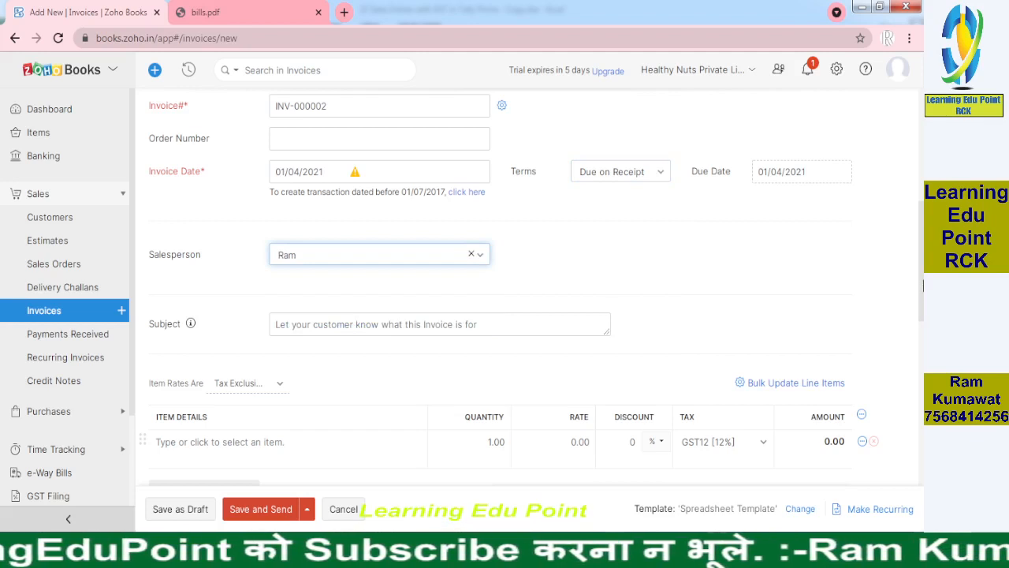
left_click_drag(923, 286, 923, 321)
left_click(378, 150)
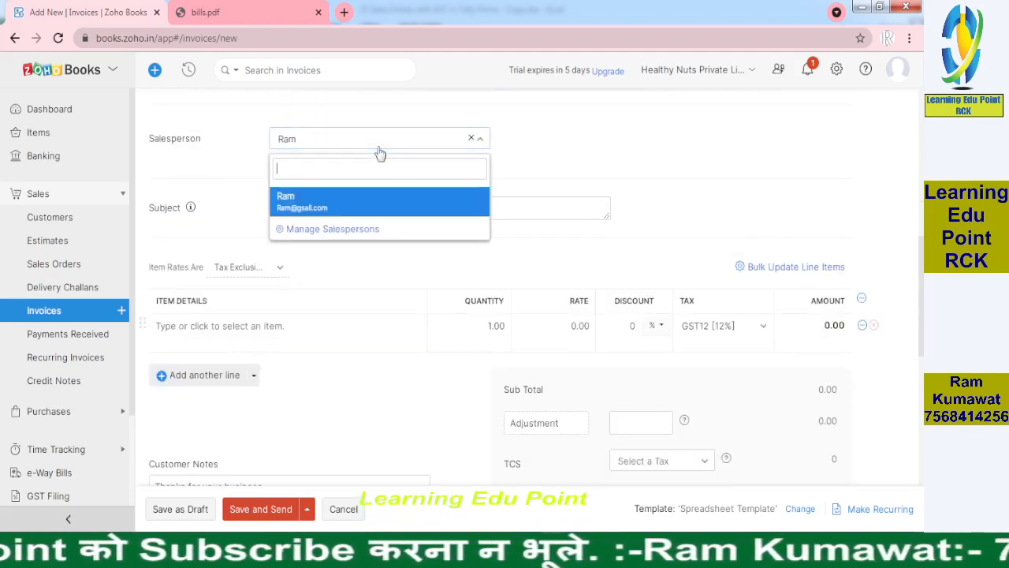
left_click(349, 149)
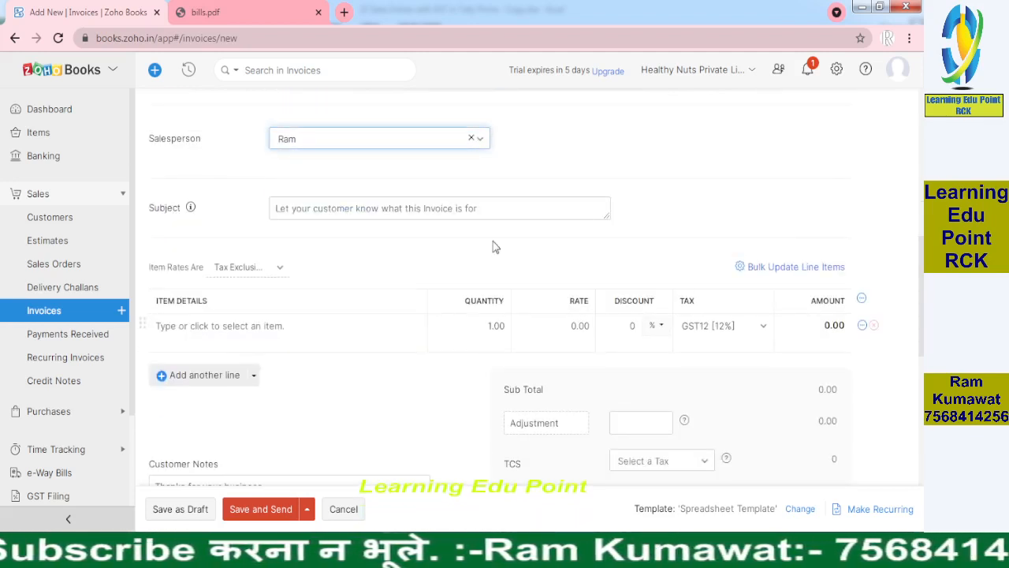
Step: Check the tax options for the item rates above the invoice's line items
left_click_drag(923, 304, 923, 320)
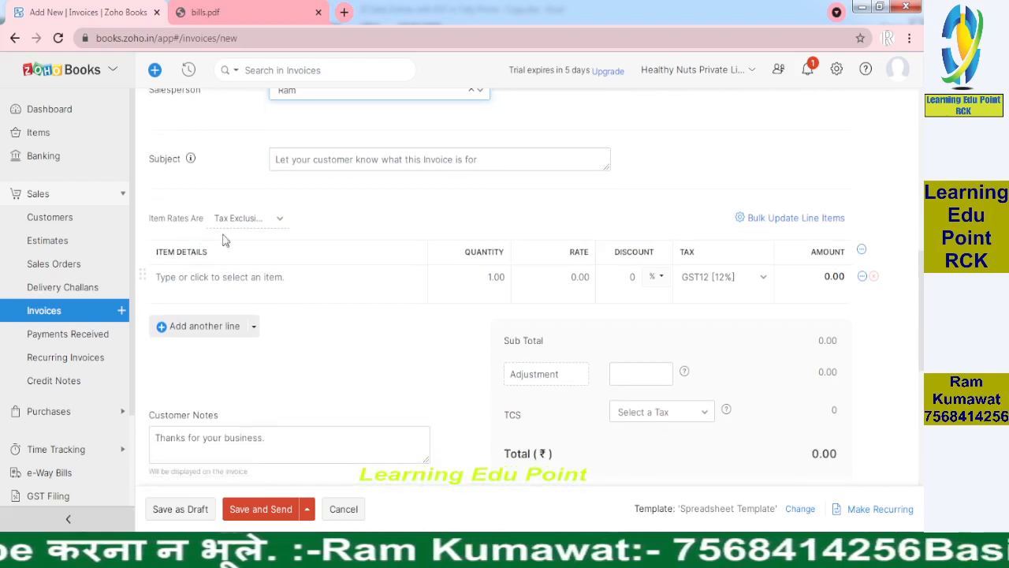
left_click(268, 219)
left_click(268, 225)
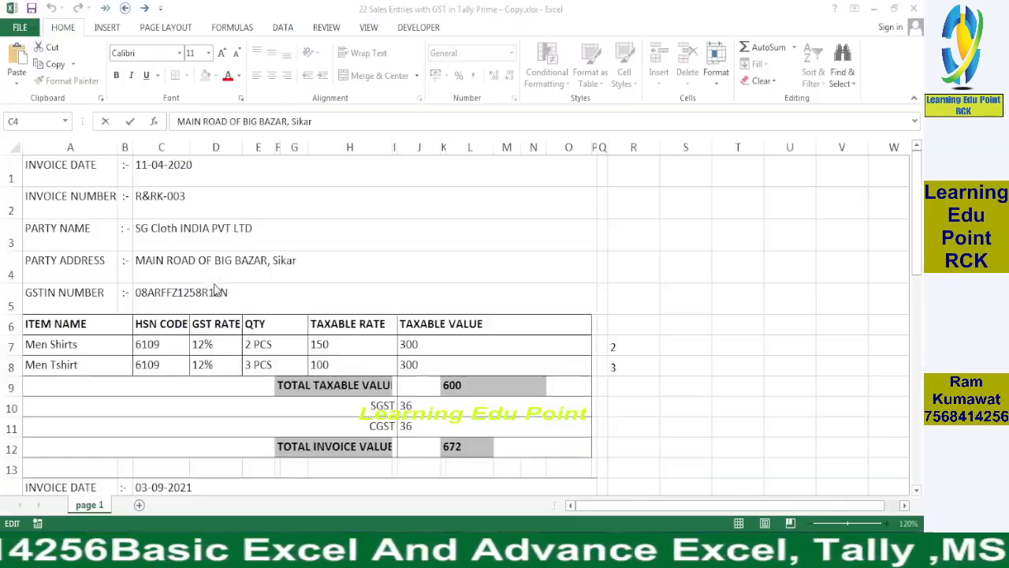
Step: Try to find an item matching "men" for the invoice's first line item
key("alt+Tab")
key("alt+Tab")
left_click(181, 280)
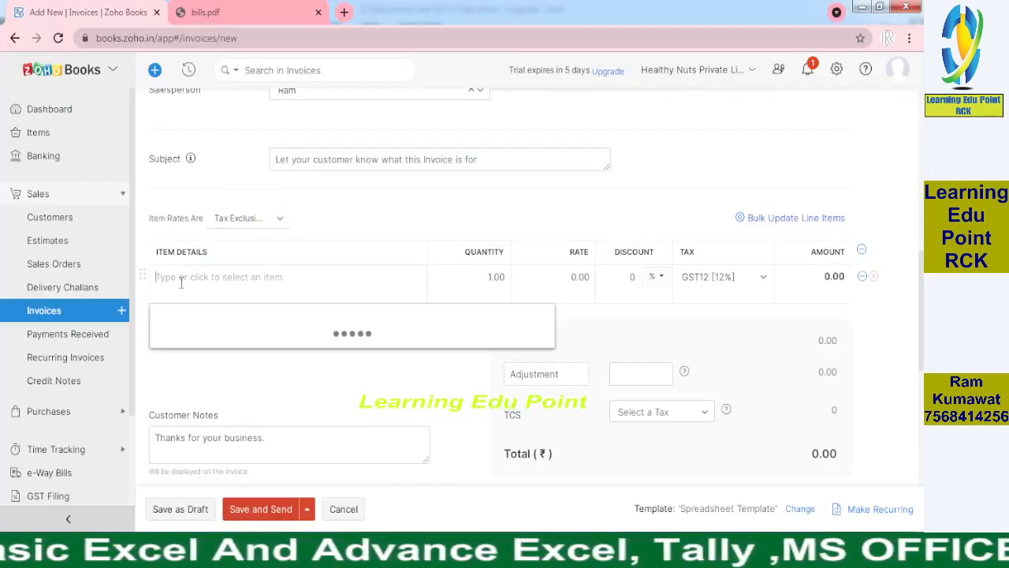
type("men")
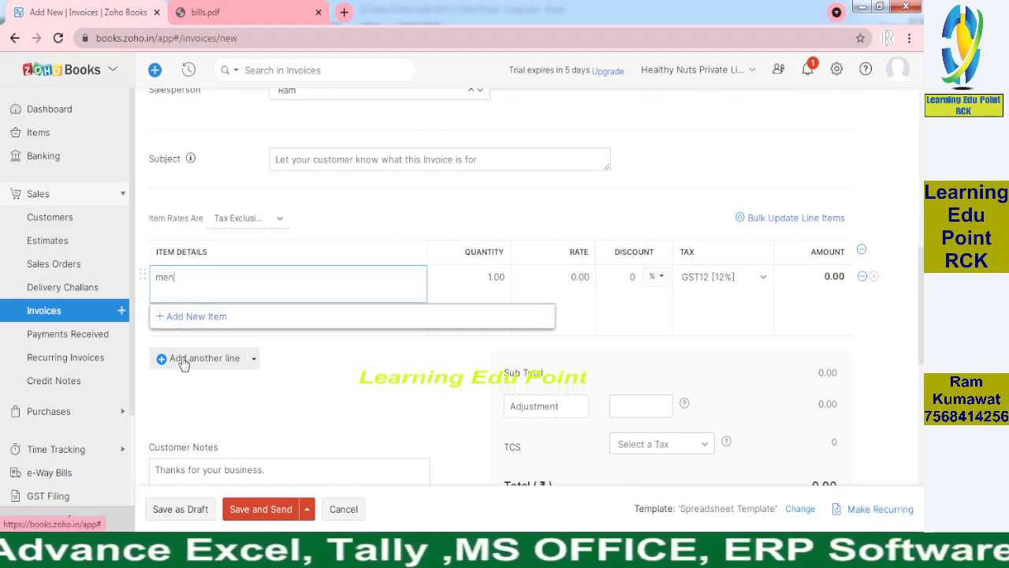
scroll(268, 322, "up", 2)
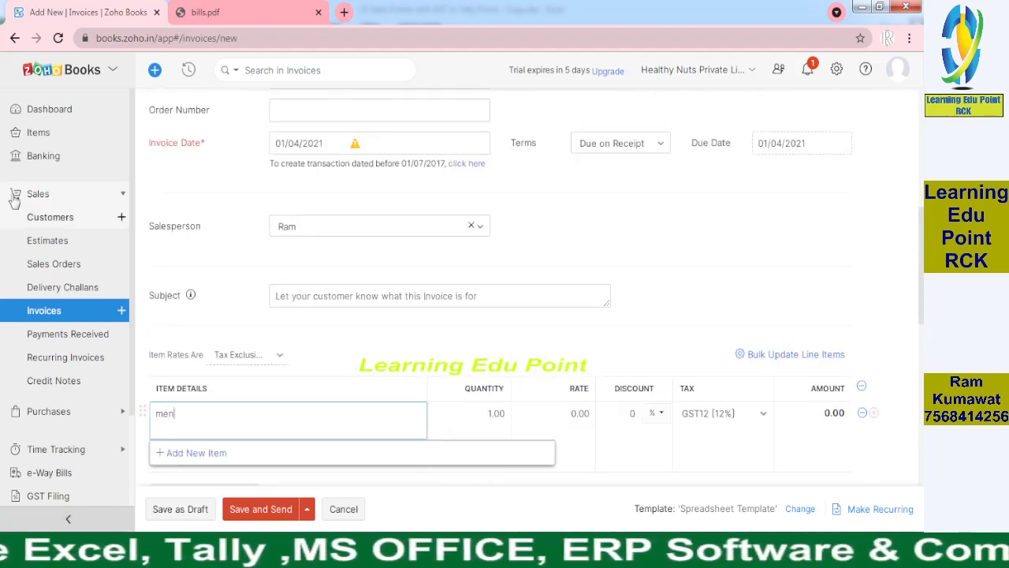
Step: Leave the unsaved invoice and open the Men Tshirt item for editing
left_click(79, 135)
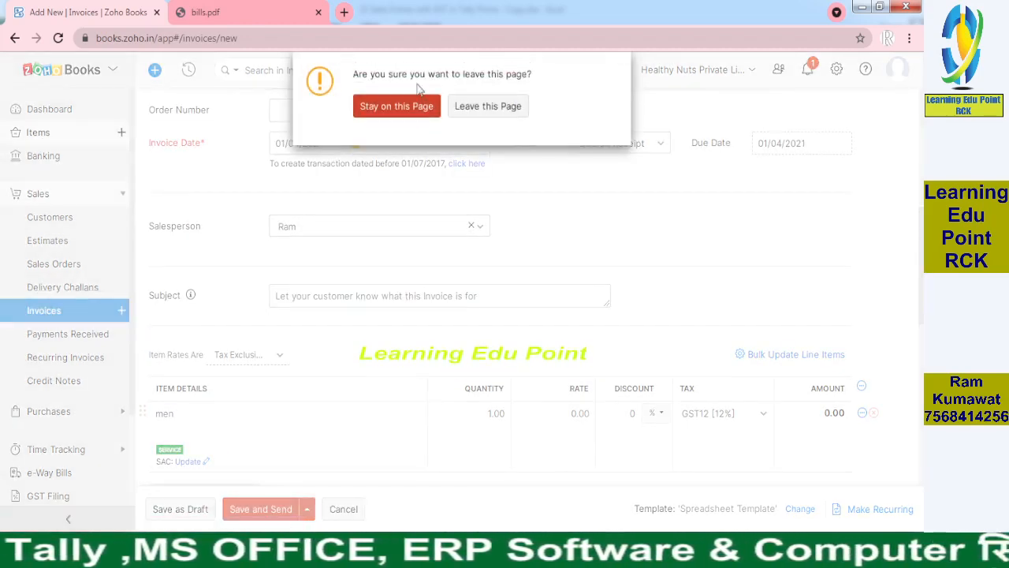
left_click(461, 107)
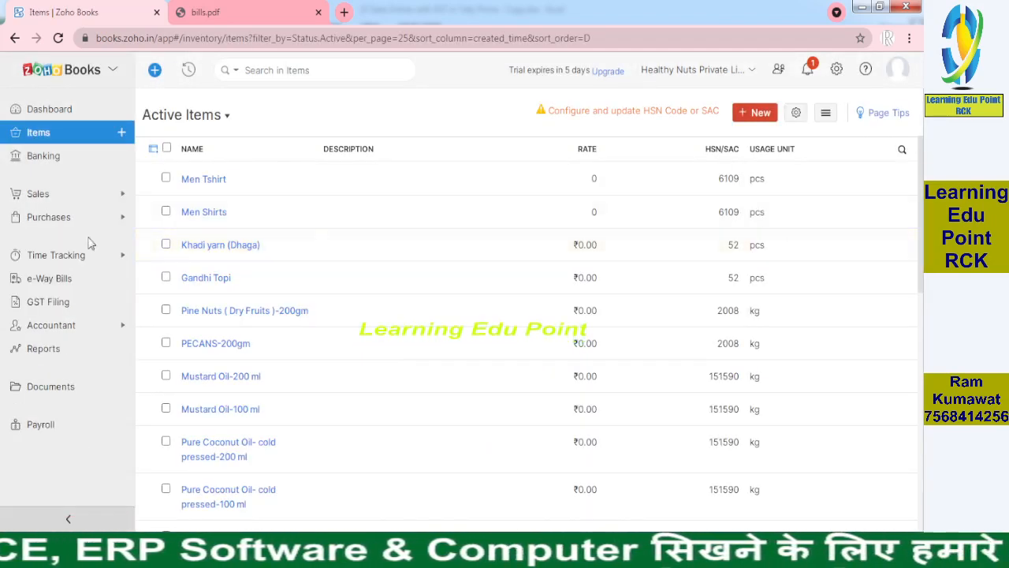
left_click(203, 182)
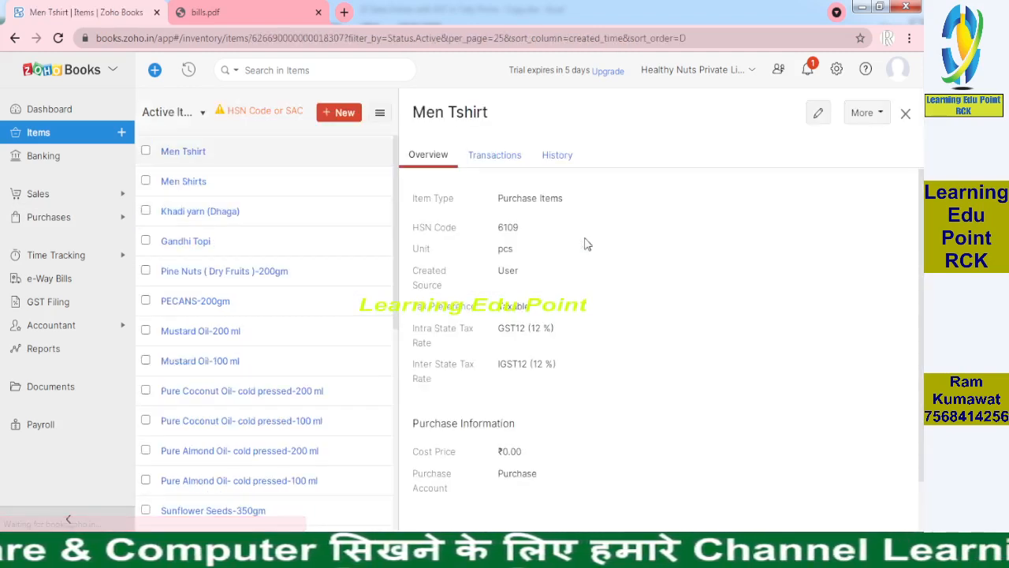
left_click(819, 115)
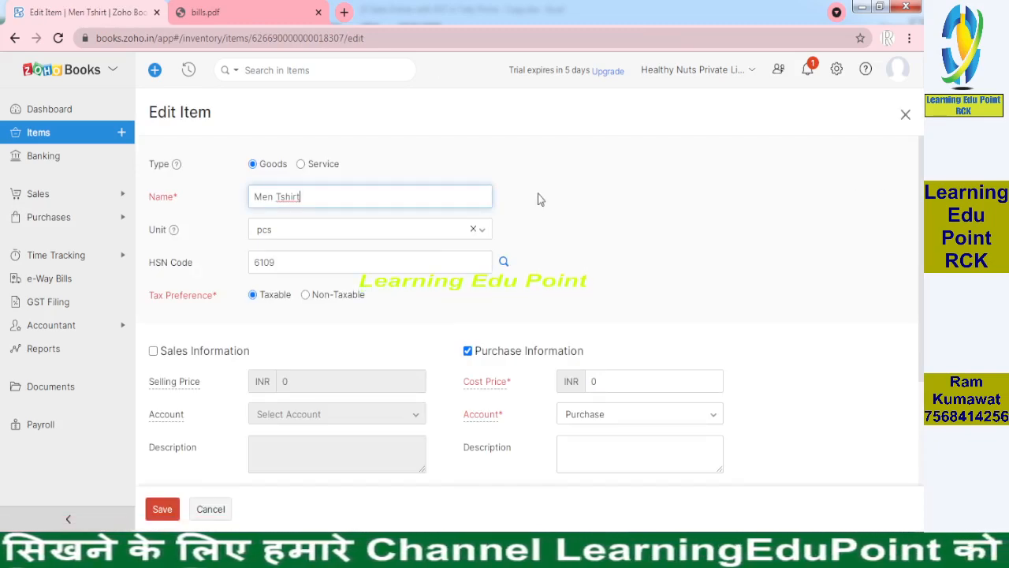
Step: Enable sales information for the Men Tshirt item with Sales as its account, and save the item
scroll(922, 239, "down", 1)
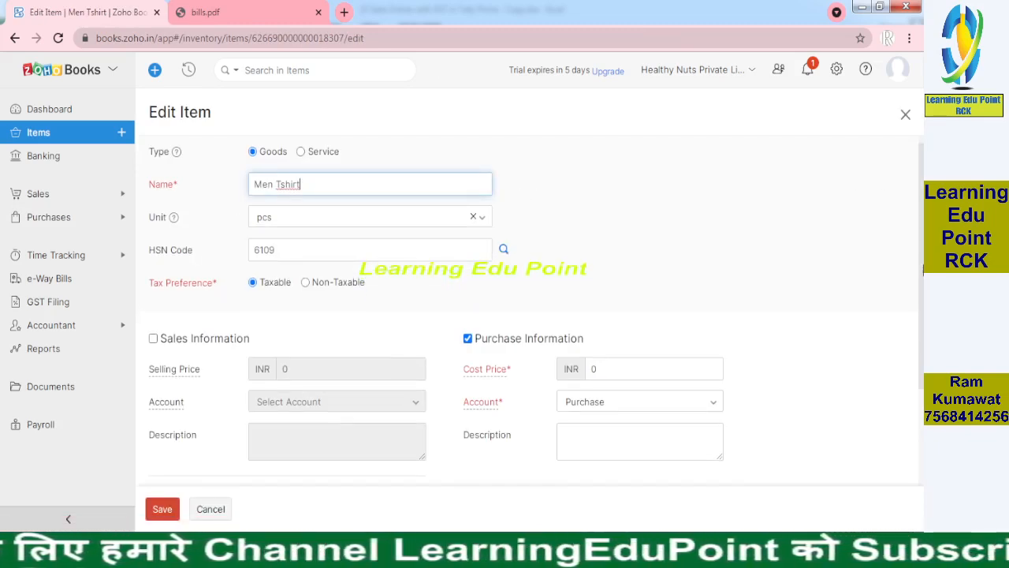
scroll(921, 303, "down", 1)
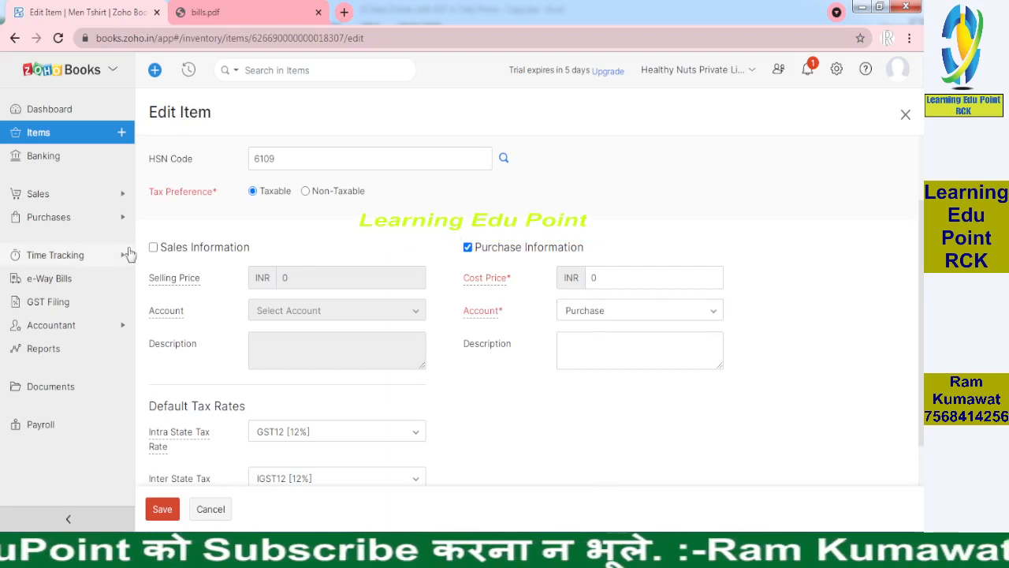
left_click(153, 247)
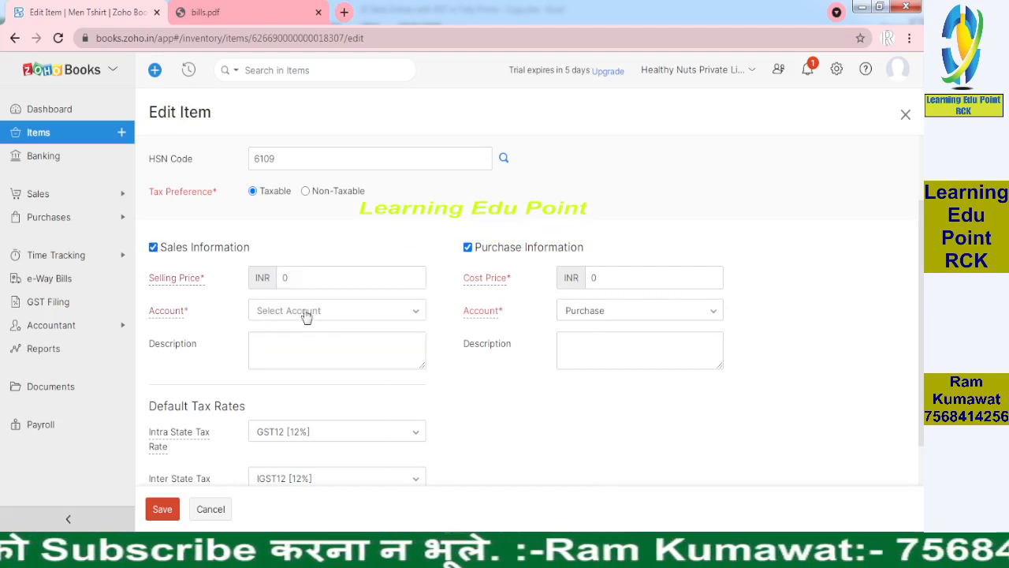
left_click(306, 314)
type("sal")
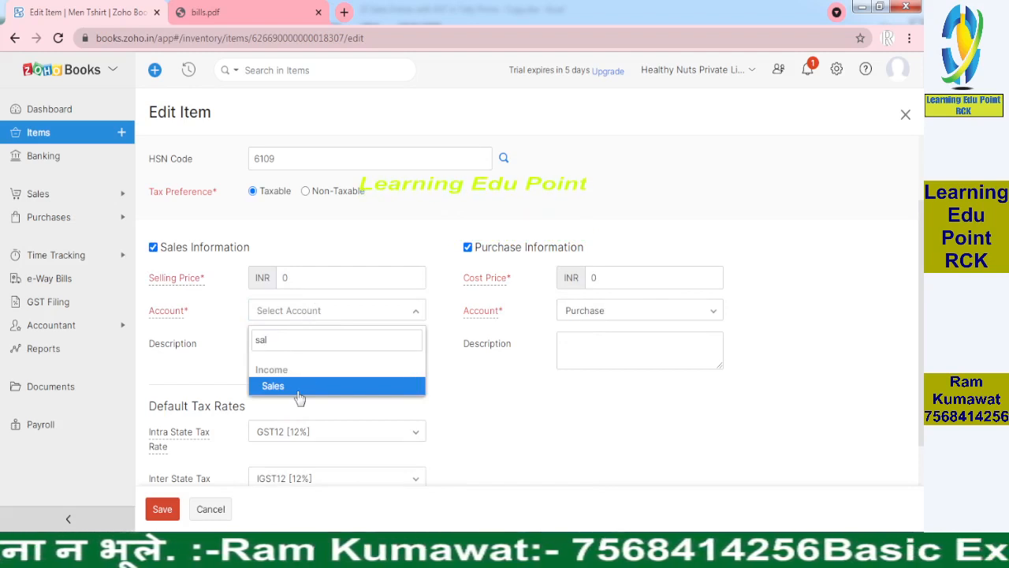
left_click(298, 387)
scroll(922, 305, "down", 2)
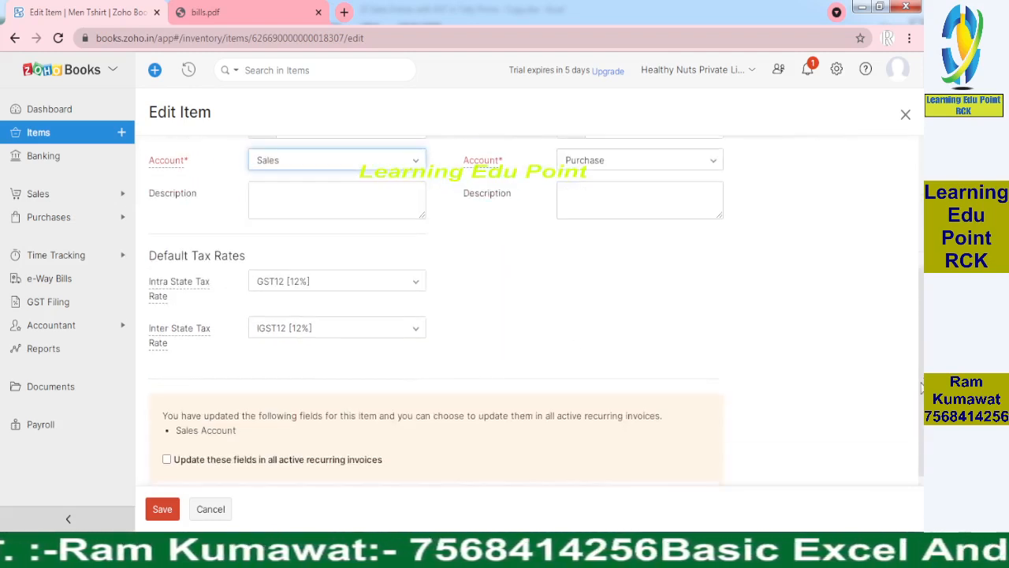
left_click(168, 510)
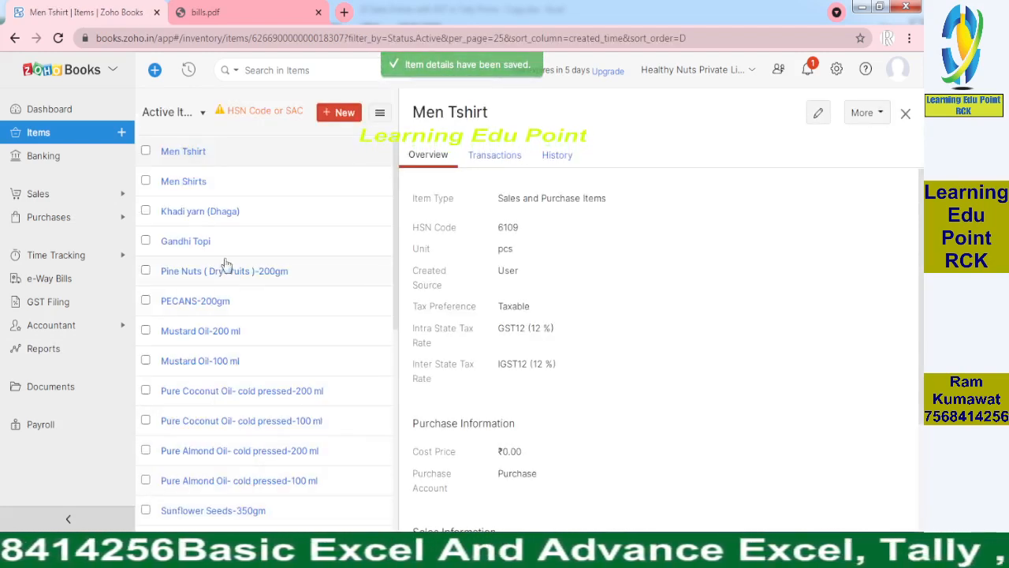
Step: Edit the Men Shirts item to enable sales information with the Sales account, and save it
left_click(189, 189)
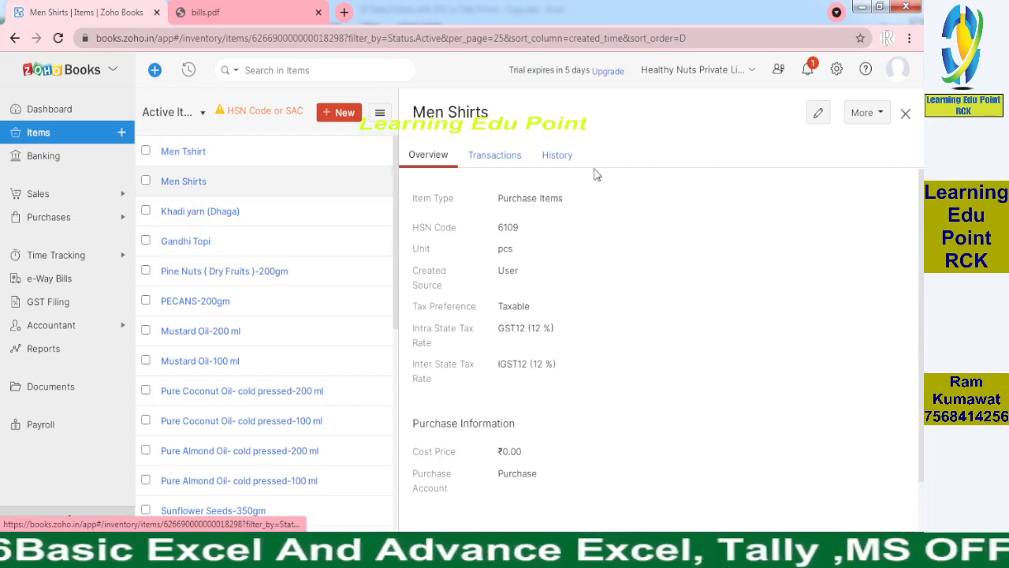
left_click(817, 113)
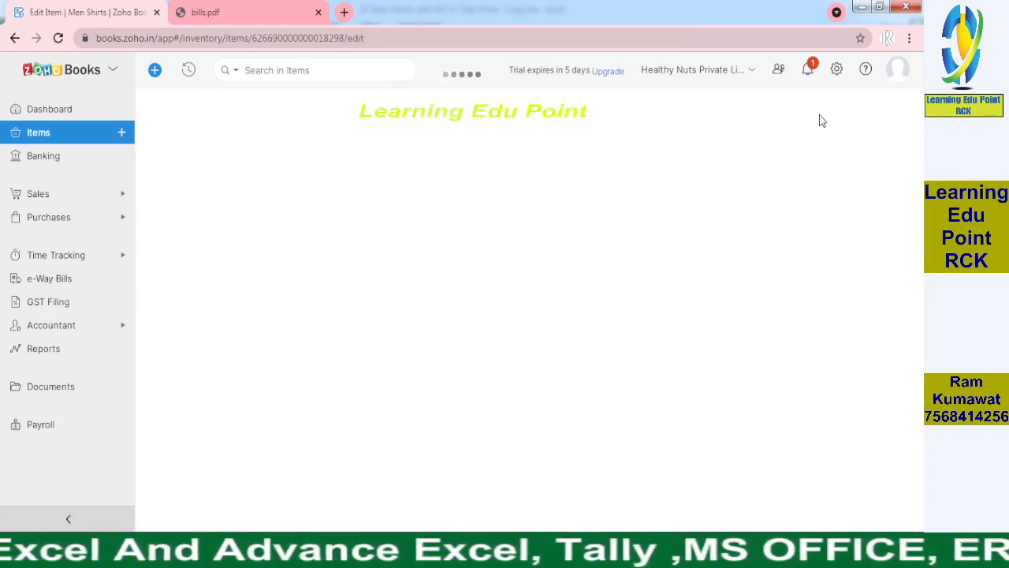
left_click(153, 350)
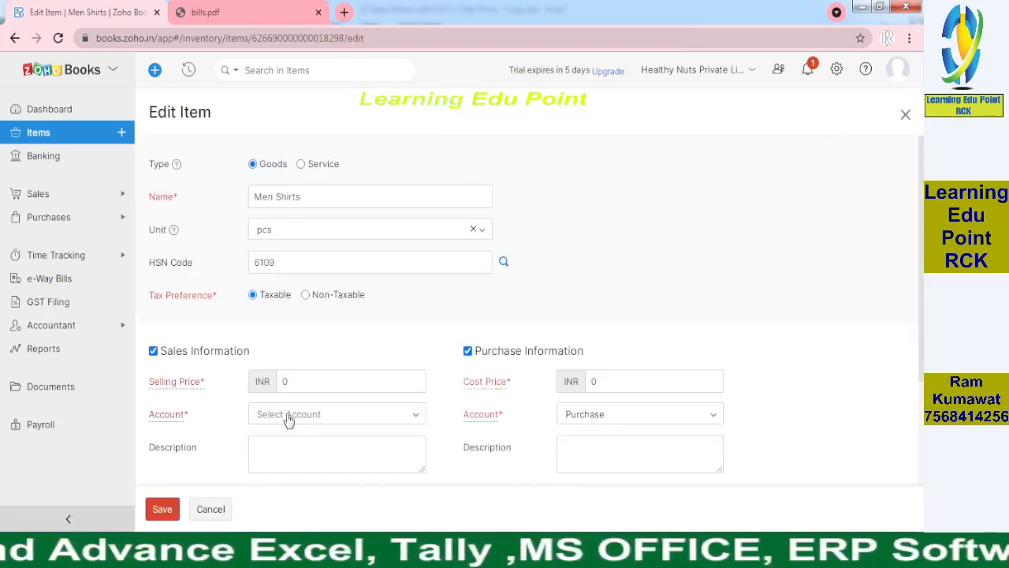
left_click(288, 416)
type("sal")
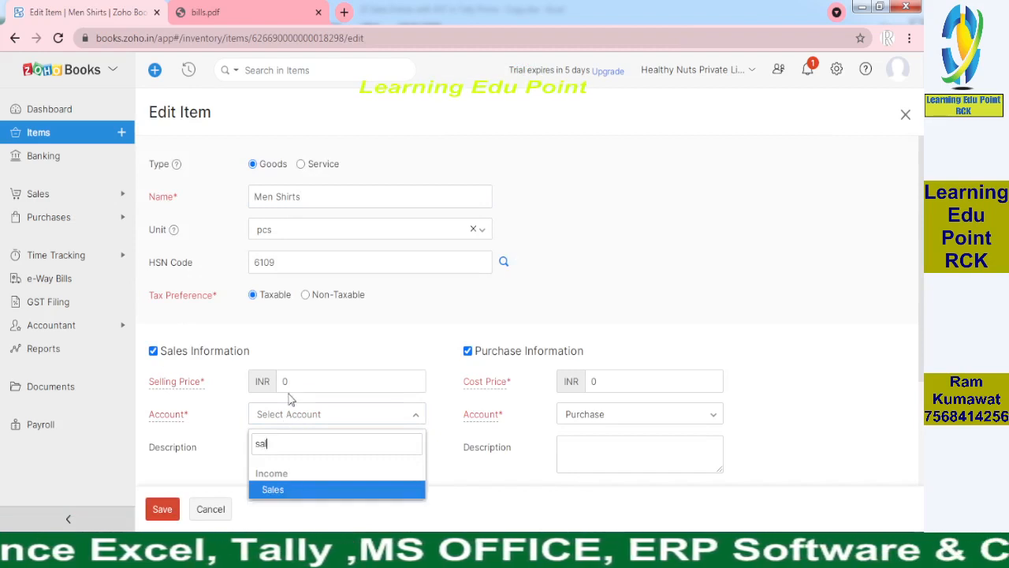
type("e")
left_click(274, 489)
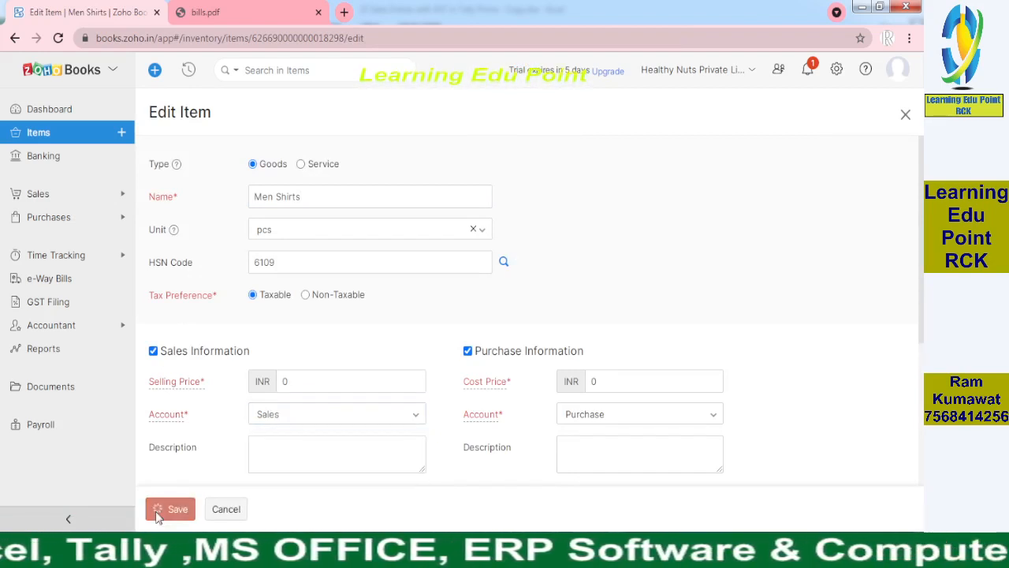
left_click(157, 508)
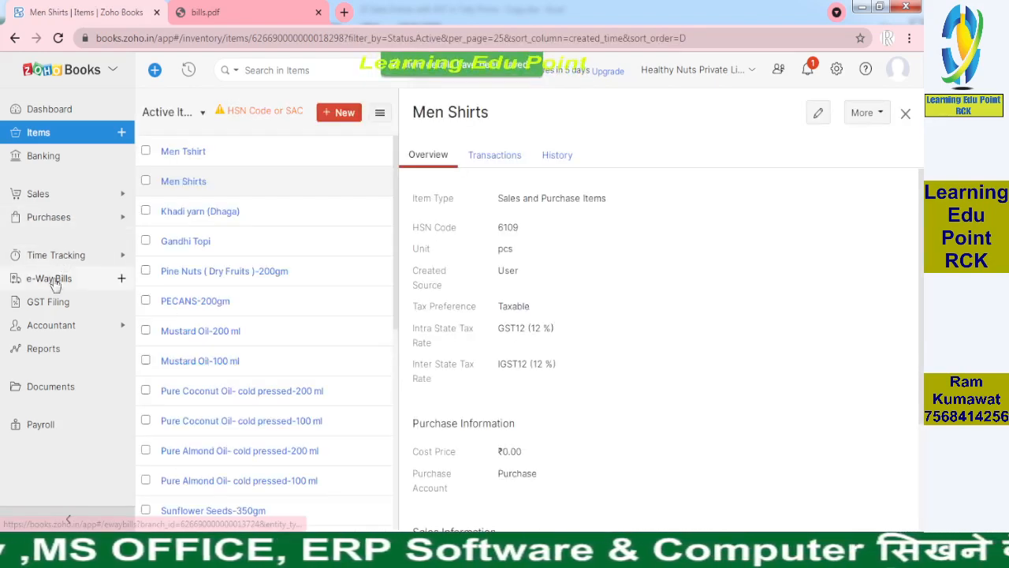
Step: Create a new sales invoice for the customer SG Cloth INDIA PVT LTD
left_click(57, 194)
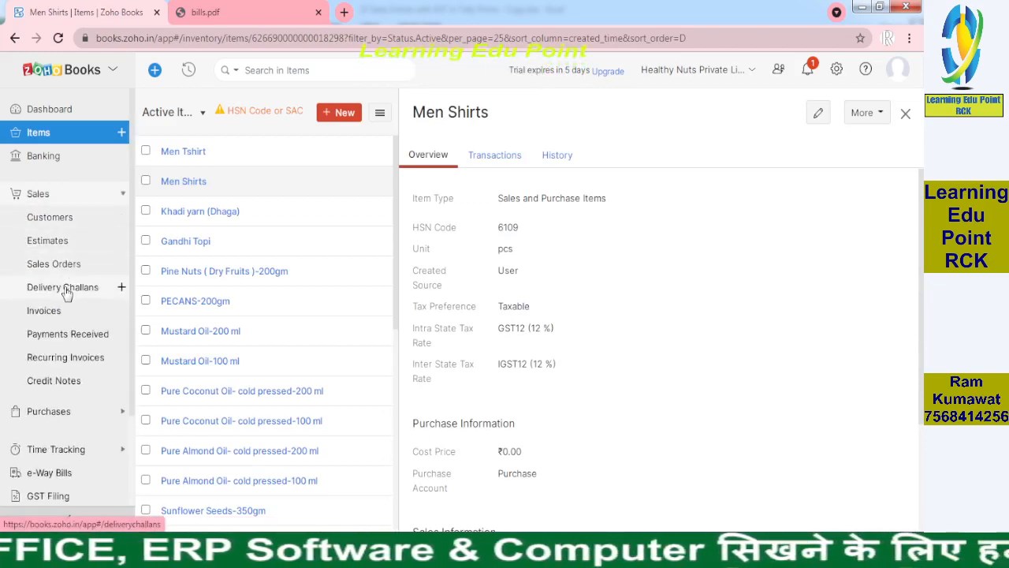
left_click(48, 311)
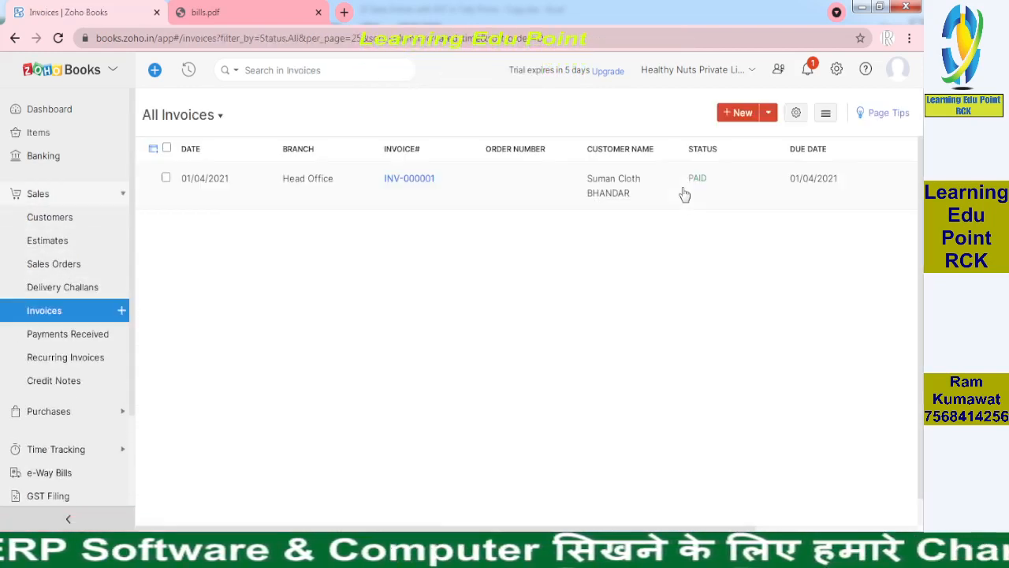
left_click(727, 117)
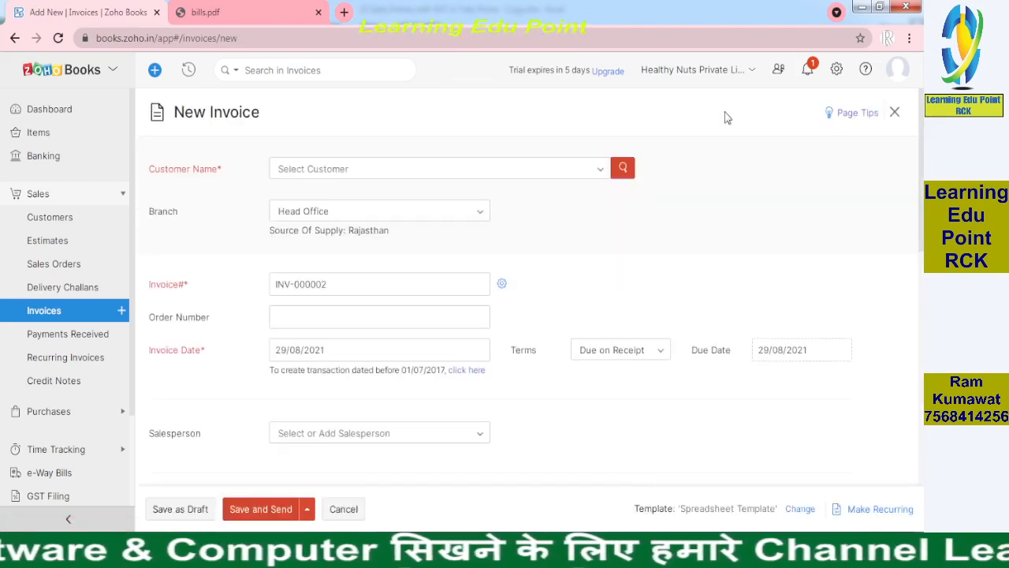
left_click(408, 170)
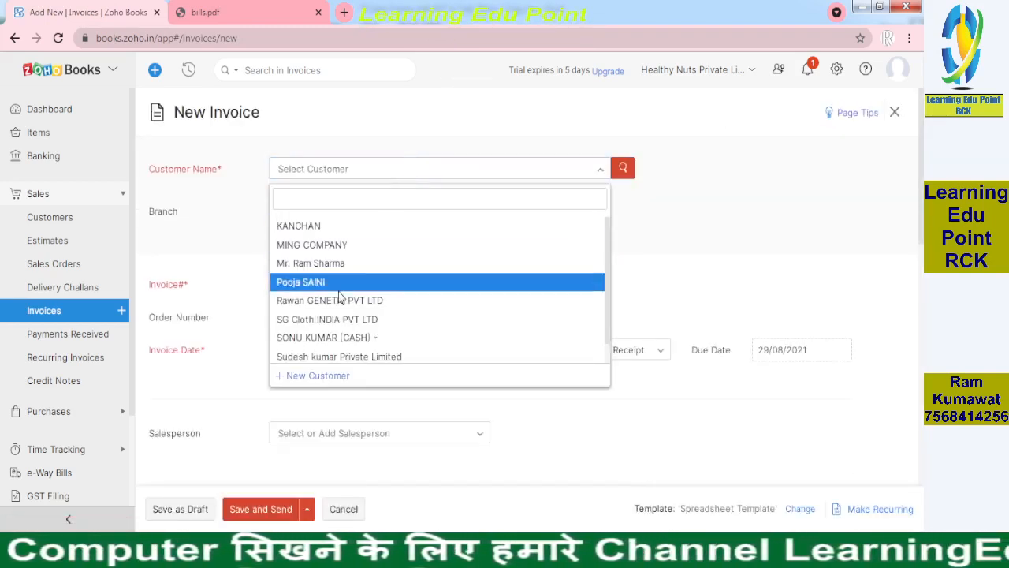
left_click(339, 319)
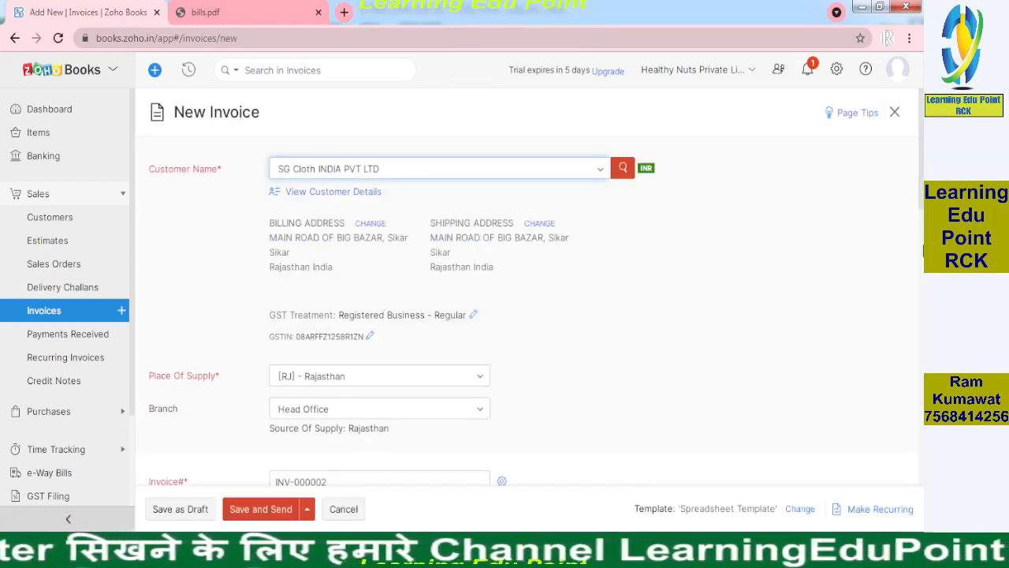
Step: Set the new invoice's date to 01/04/2021 and assign the existing salesperson
left_click_drag(922, 207, 918, 326)
left_click(334, 161)
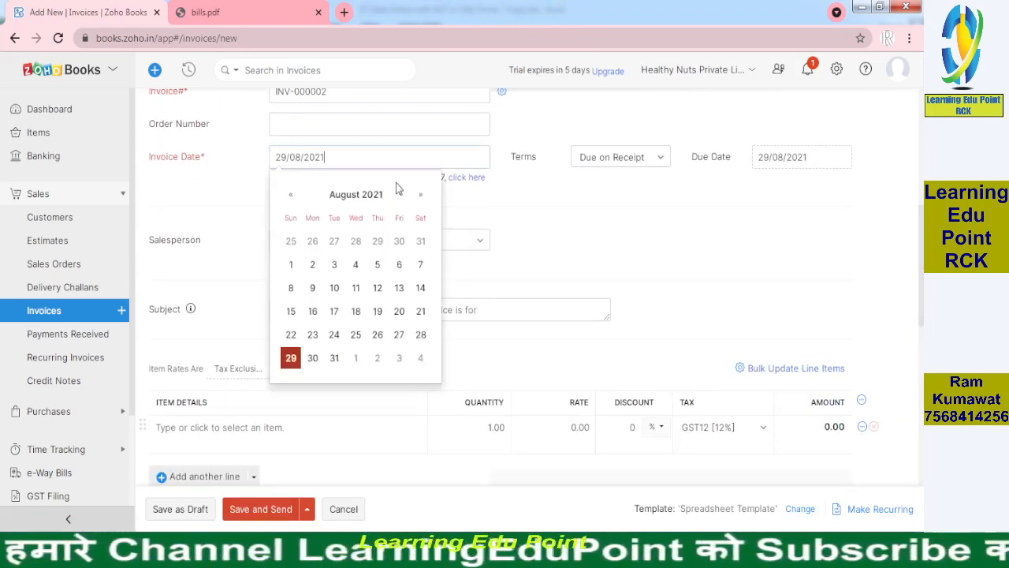
left_click(364, 199)
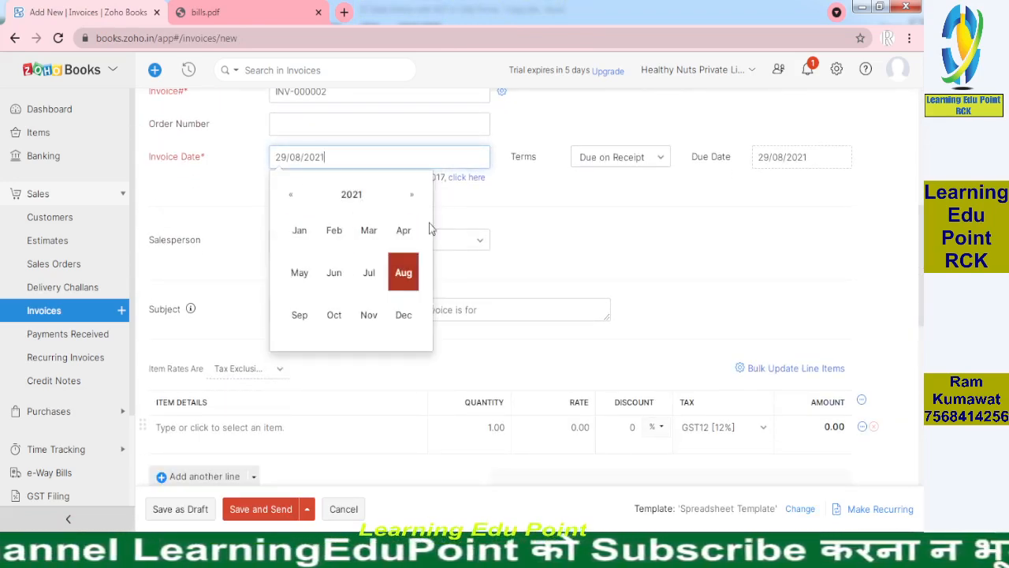
left_click(402, 230)
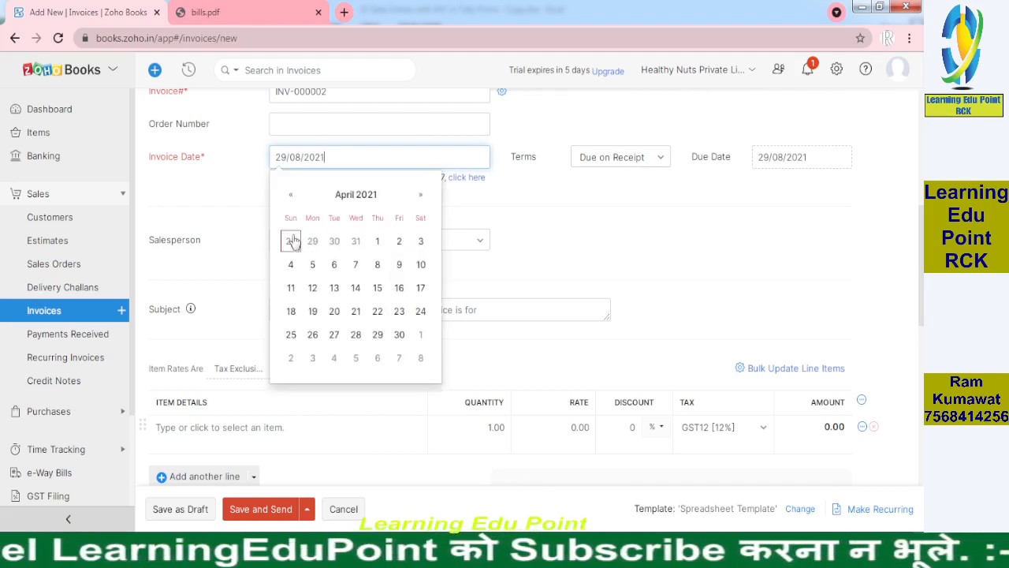
left_click(378, 243)
left_click(407, 246)
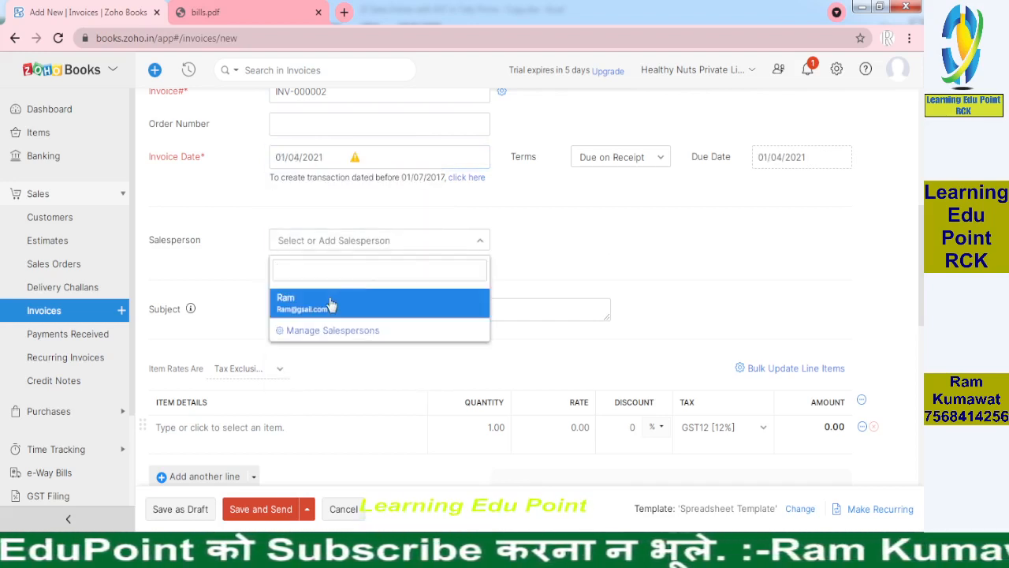
left_click(331, 305)
Step: Add Men Shirts as the invoice's first line item, checking the item order in the Excel workbook
scroll(315, 236, "down", 3)
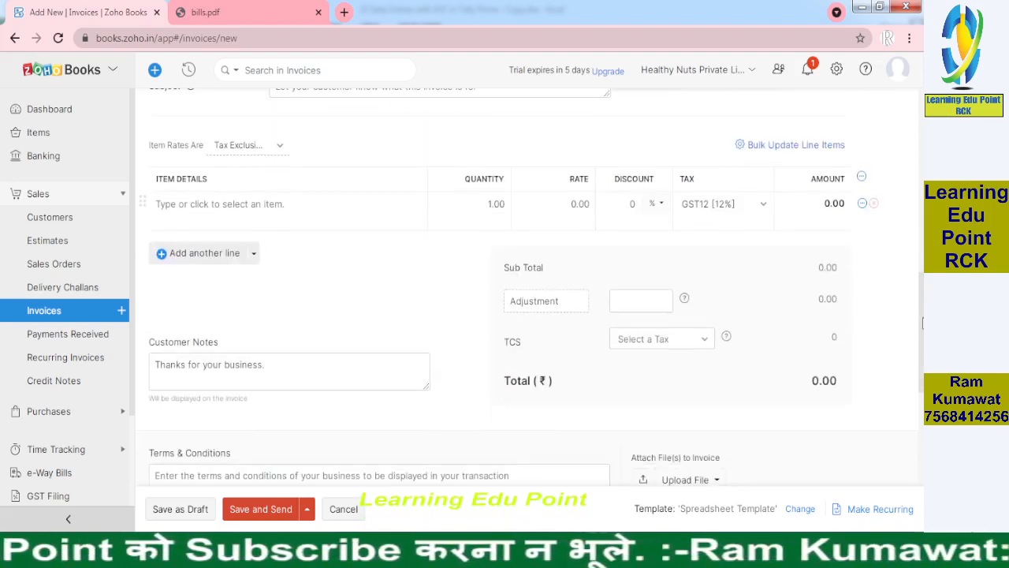
left_click(297, 208)
type("me")
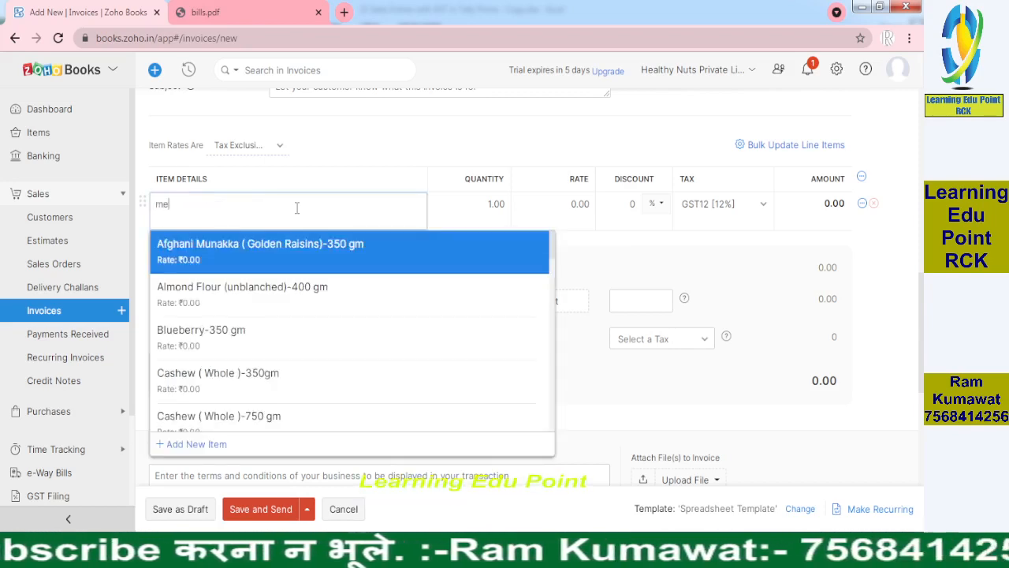
type("n")
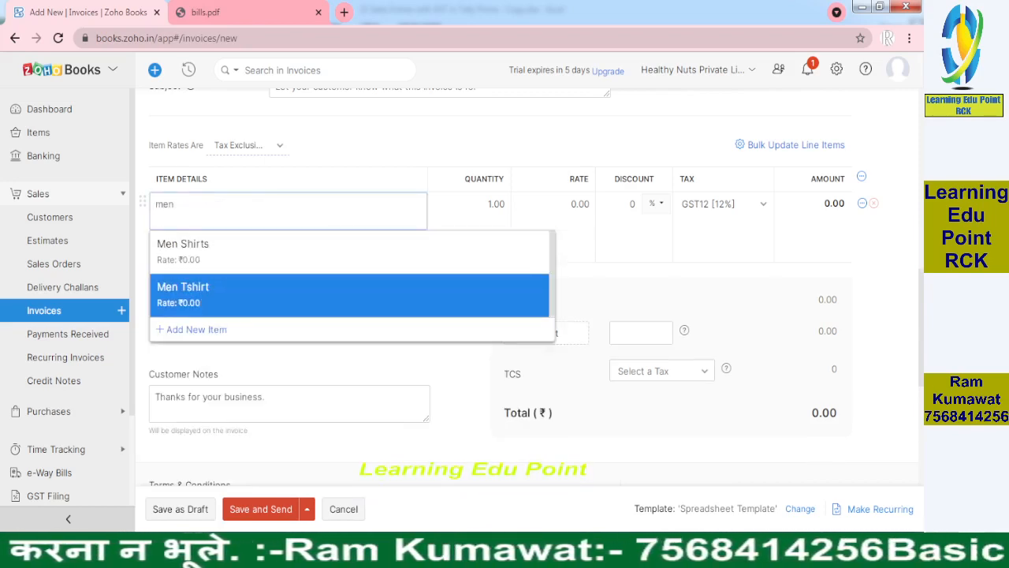
key("alt+Tab")
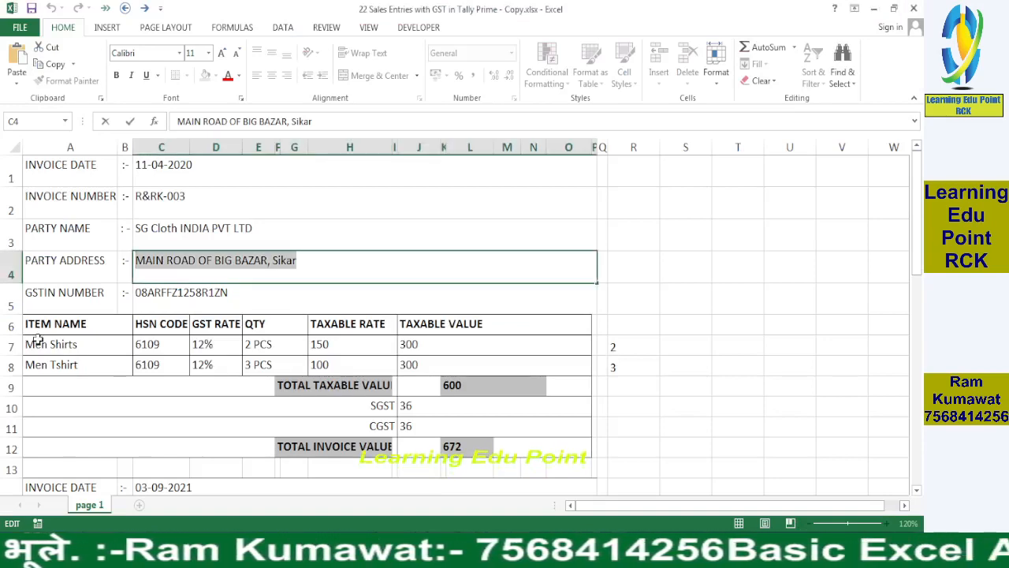
key("alt+Tab")
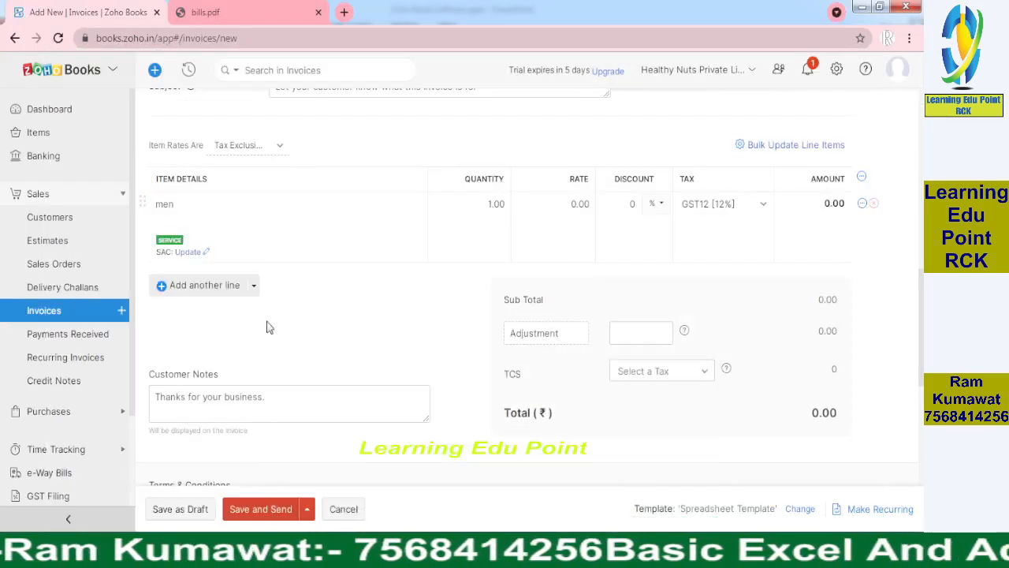
left_click(214, 215)
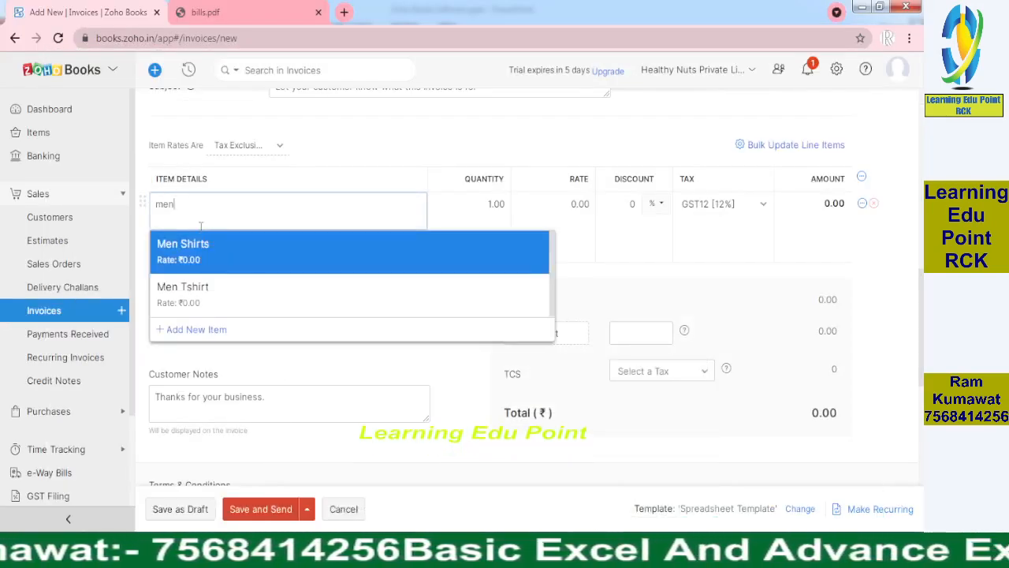
left_click(210, 251)
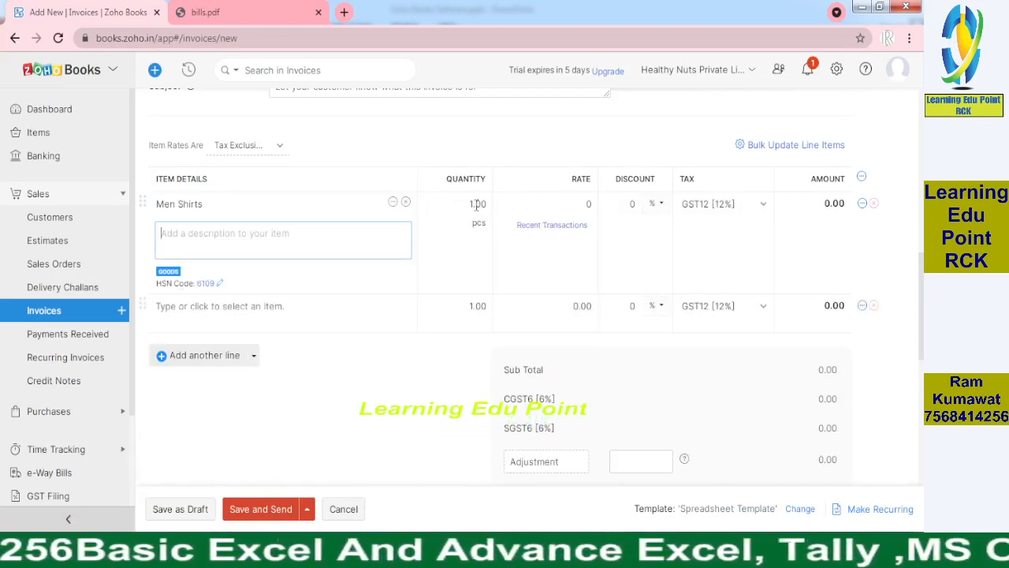
Step: Set the Men Shirts line's quantity to 2, as given in the Excel workbook
key("alt+Tab")
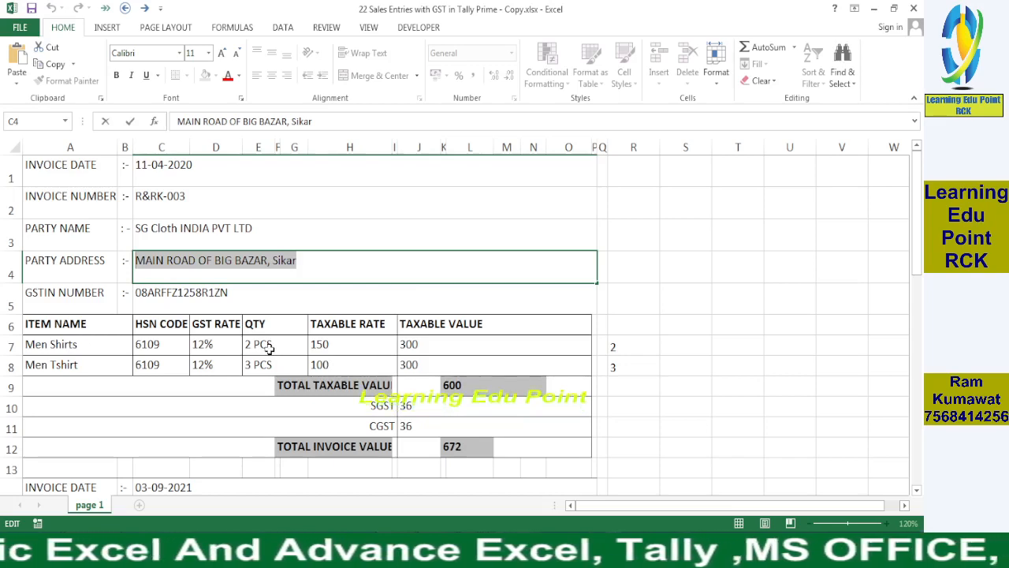
key("alt+Tab")
left_click(471, 204)
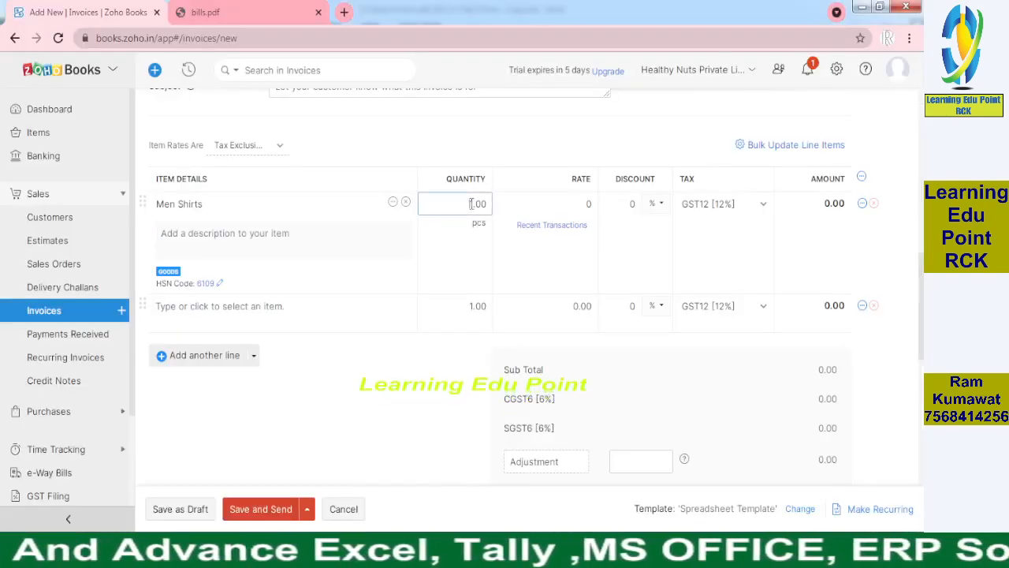
type("2")
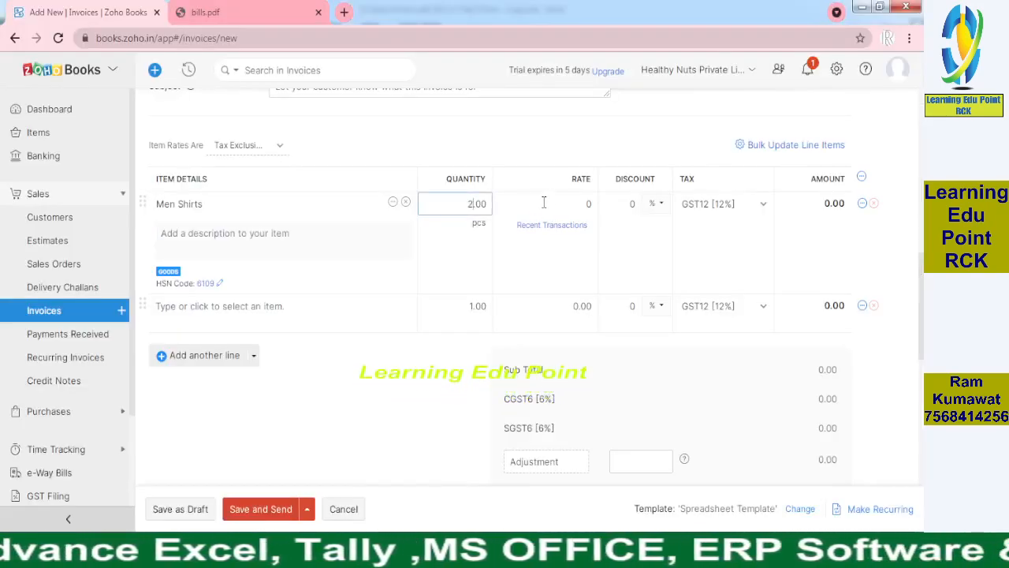
Step: Set the Men Shirts line's rate to 150, comparing the line amount with the taxable value in the Excel workbook
left_click(544, 202)
type("15")
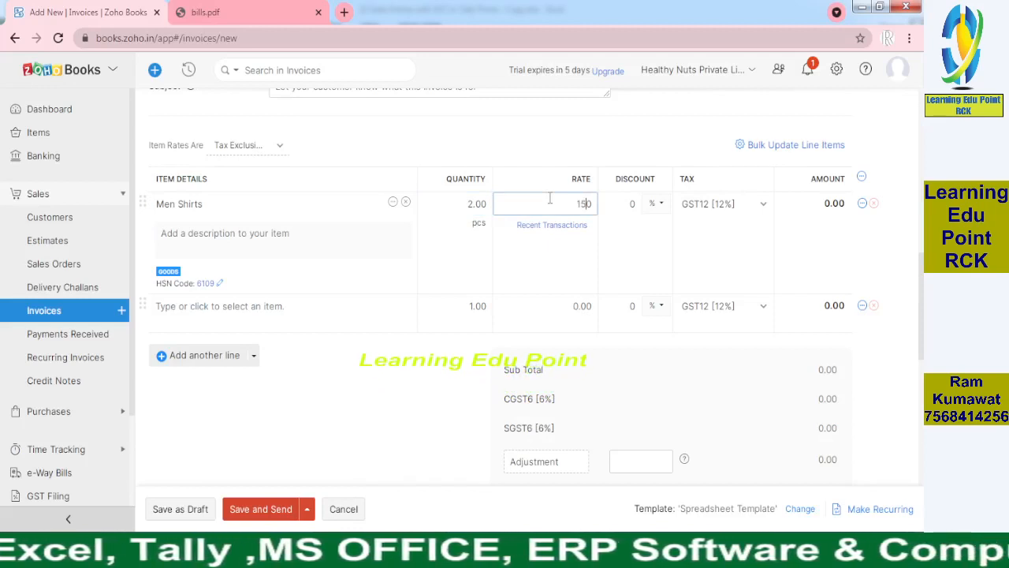
type("0")
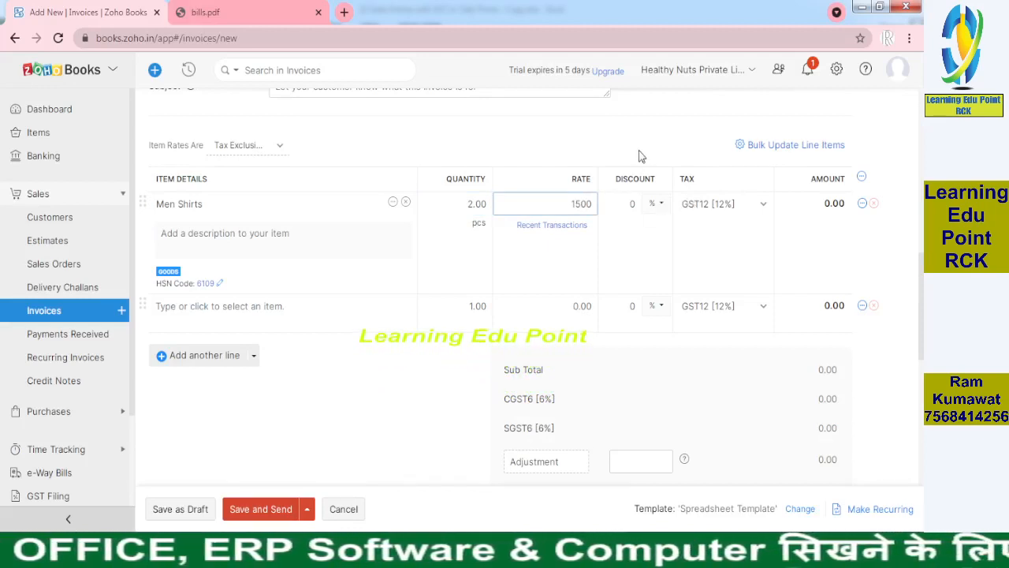
left_click(748, 234)
key("alt+Tab")
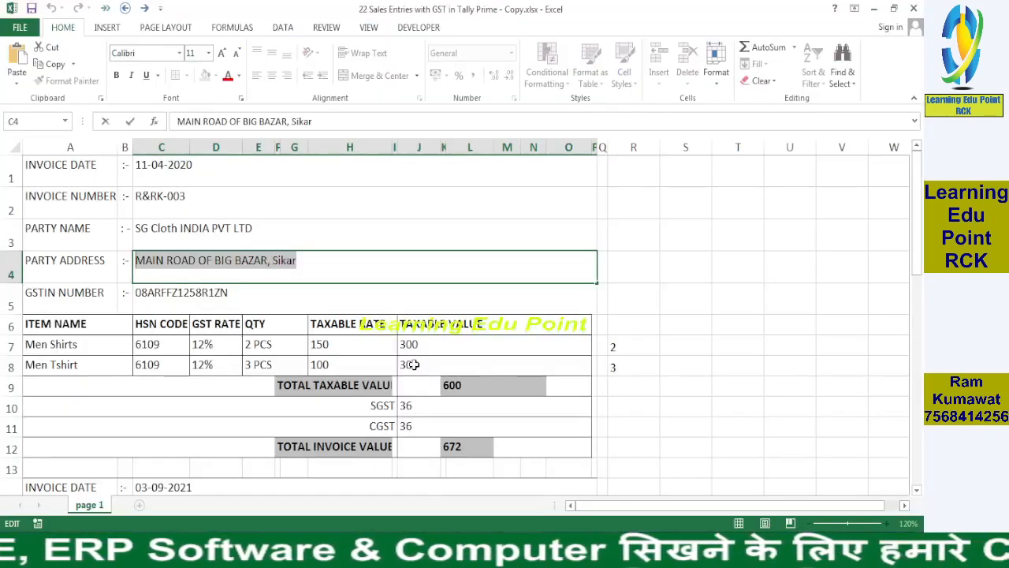
left_click(420, 344)
key("alt+Tab")
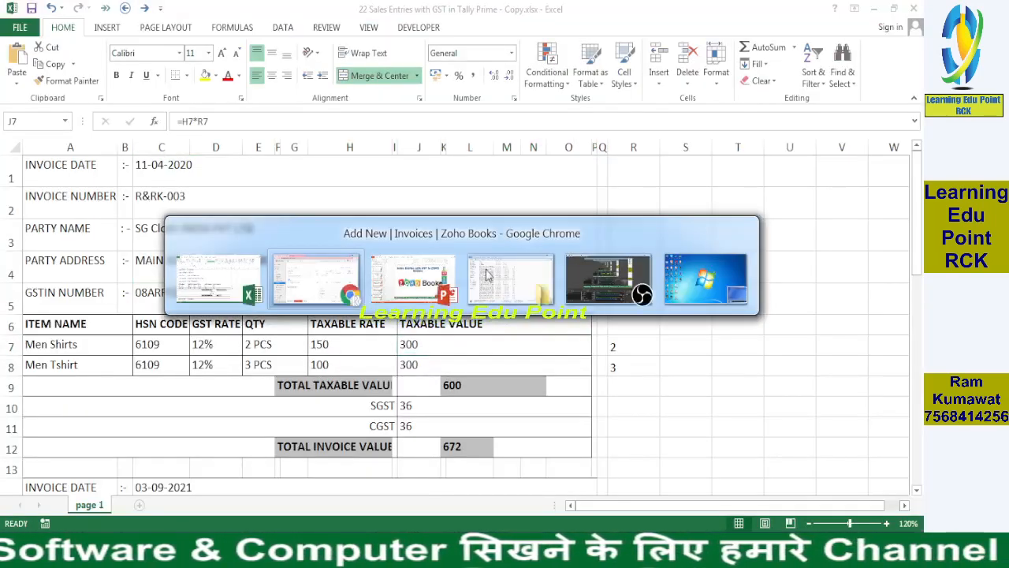
left_click(581, 203)
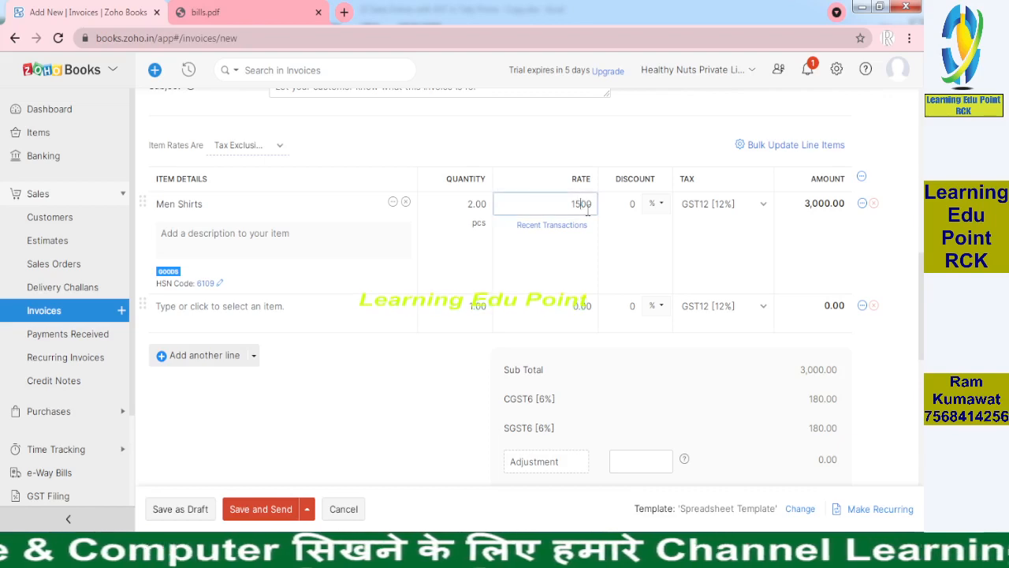
left_click(650, 149)
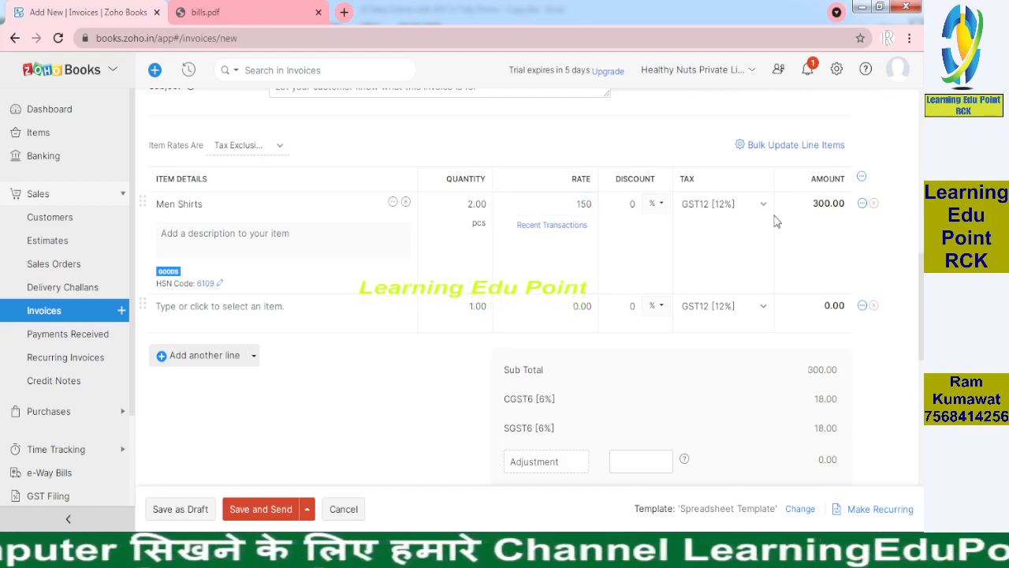
key("alt+Tab")
key("alt+Tab")
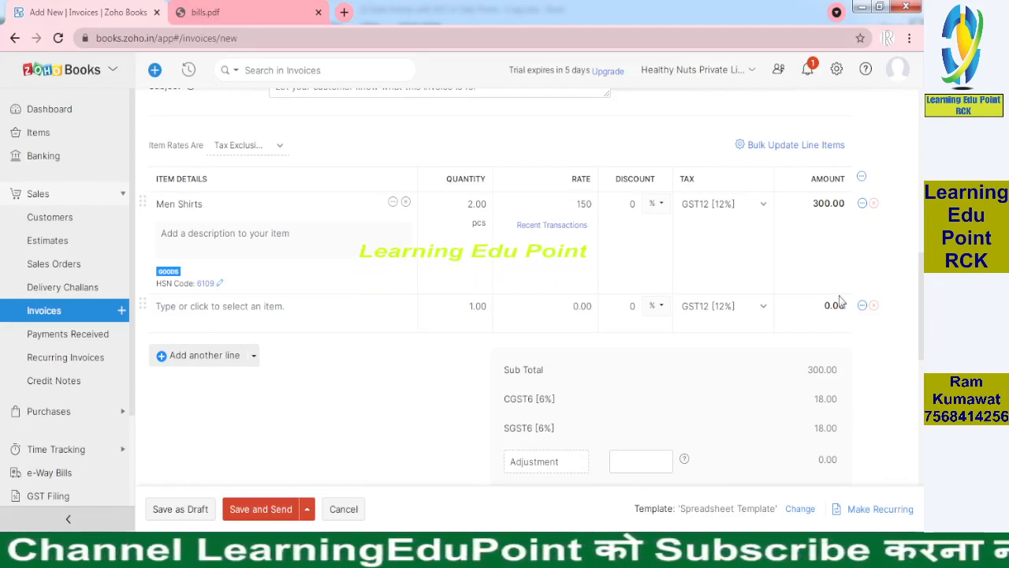
Step: Apply a 10 percent discount to the Men Shirts line
left_click(617, 207)
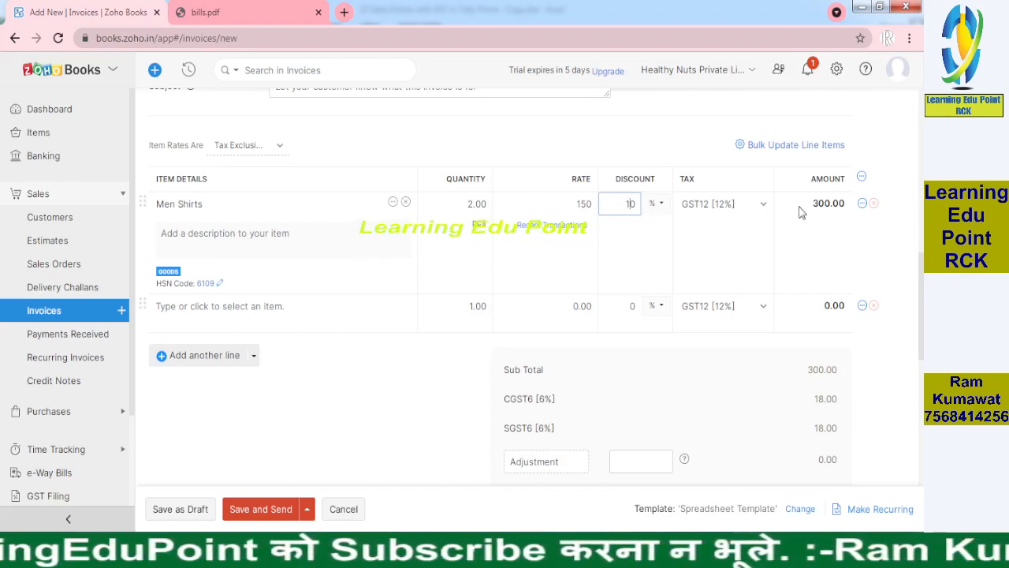
left_click(662, 206)
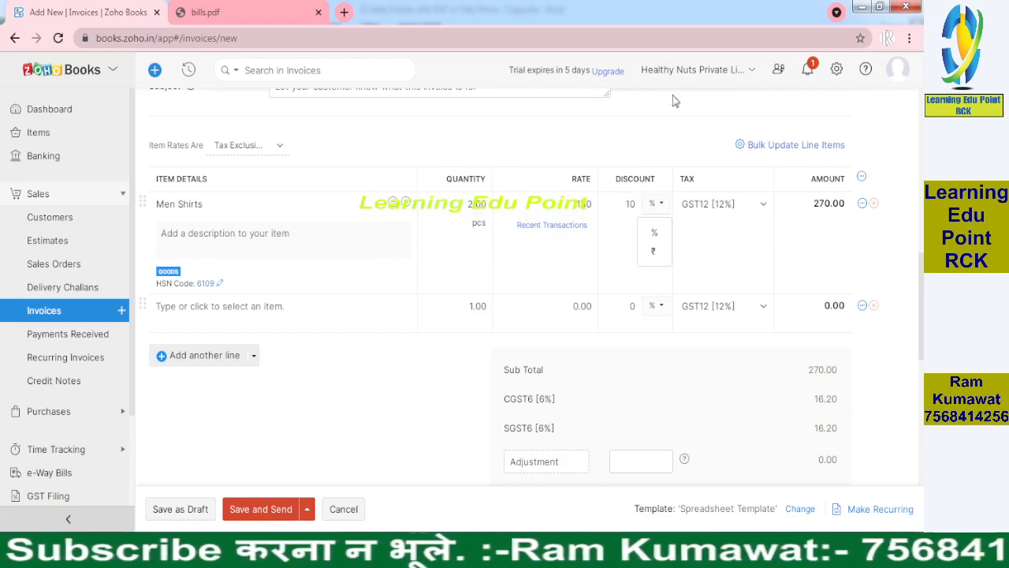
left_click(683, 149)
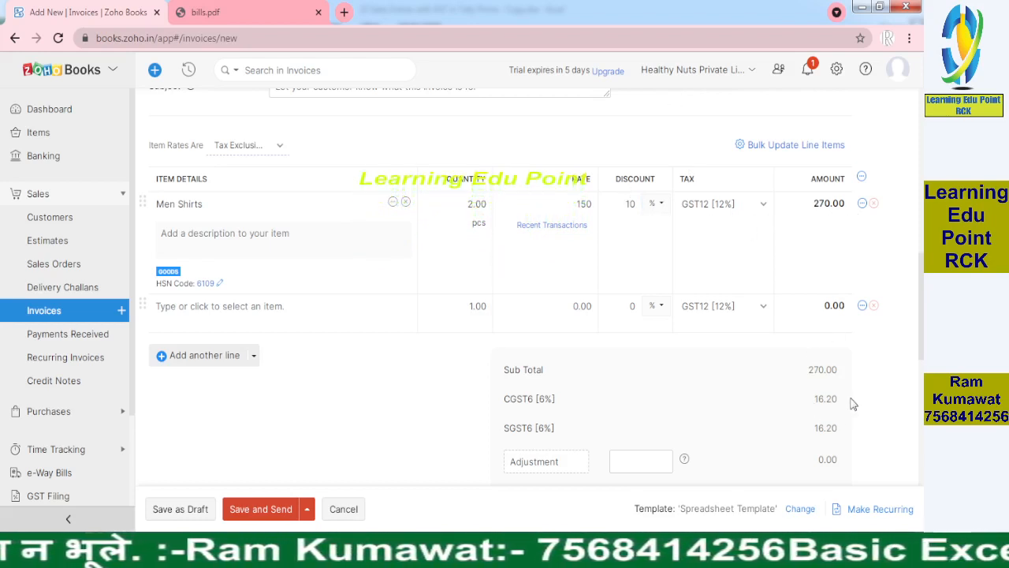
Step: Add Men Tshirt as the second line item with quantity 3 and rate 100, following the Excel workbook
left_click(286, 320)
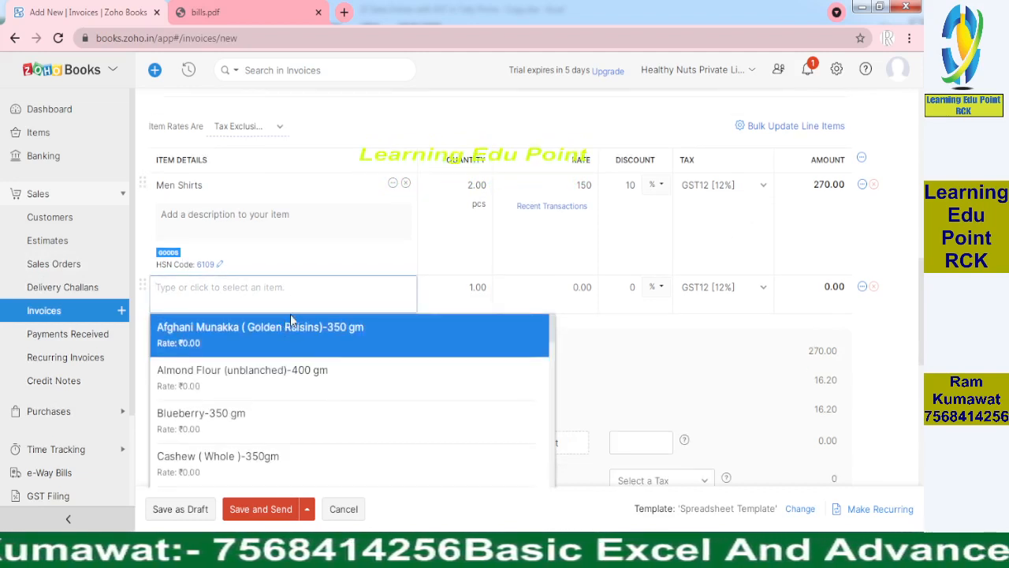
type("men")
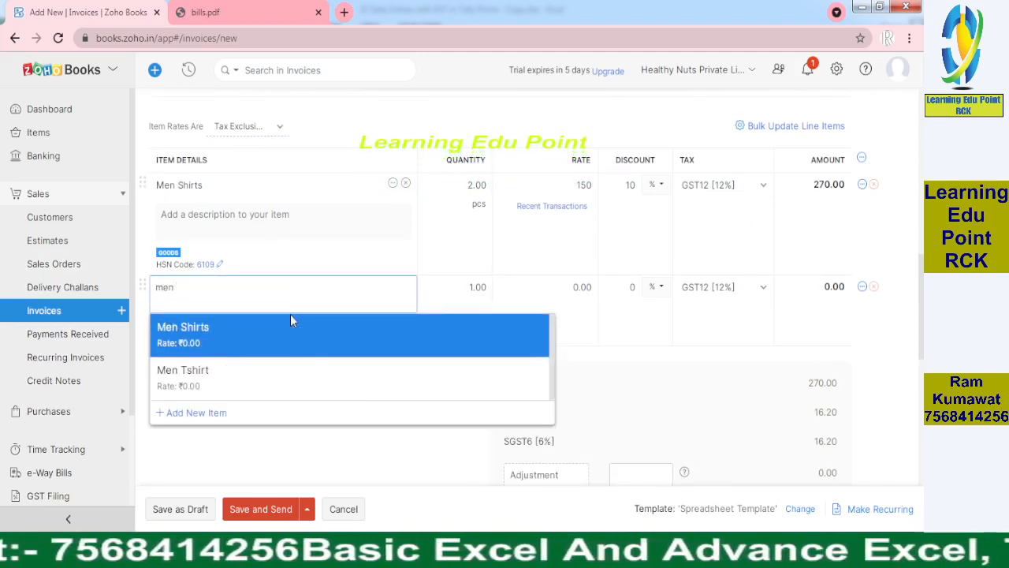
left_click(291, 320)
key("alt+Tab")
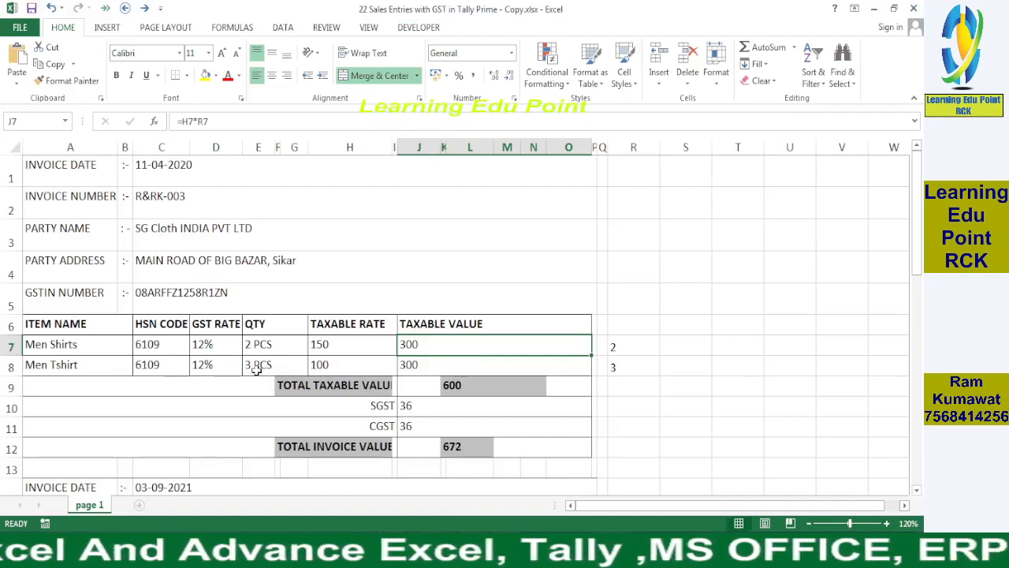
key("alt+Tab")
left_click(468, 287)
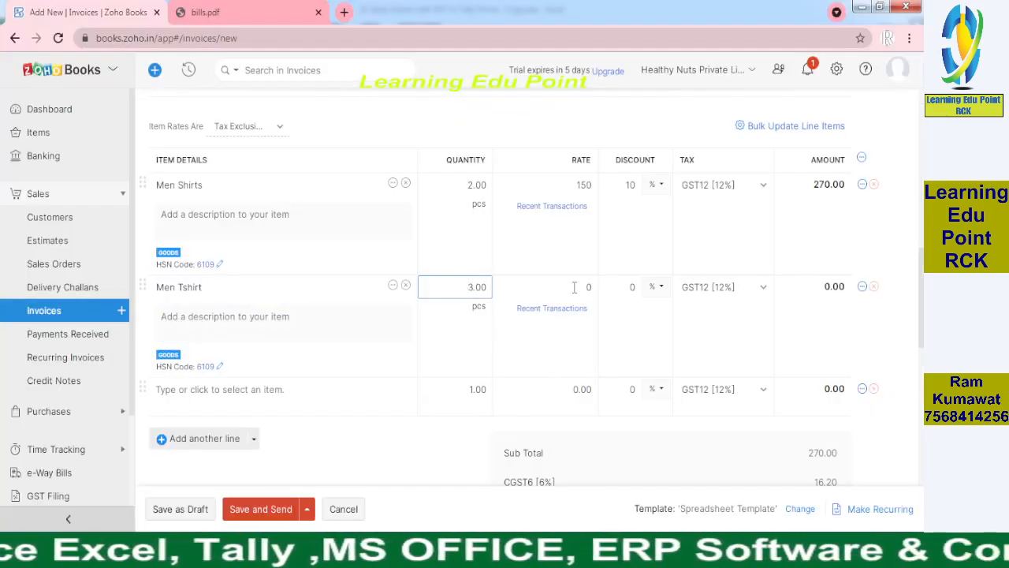
left_click(574, 287)
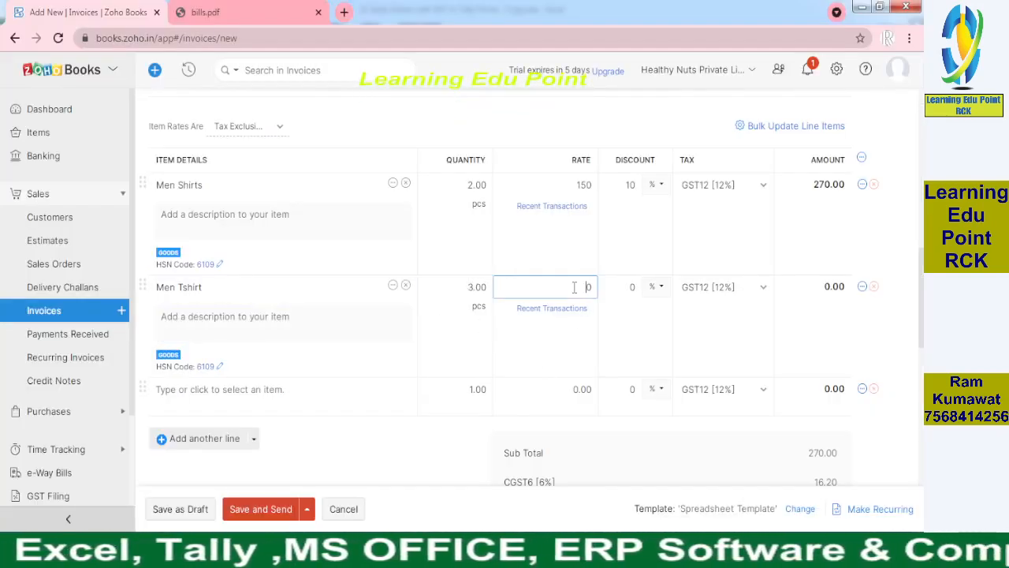
left_click(634, 322)
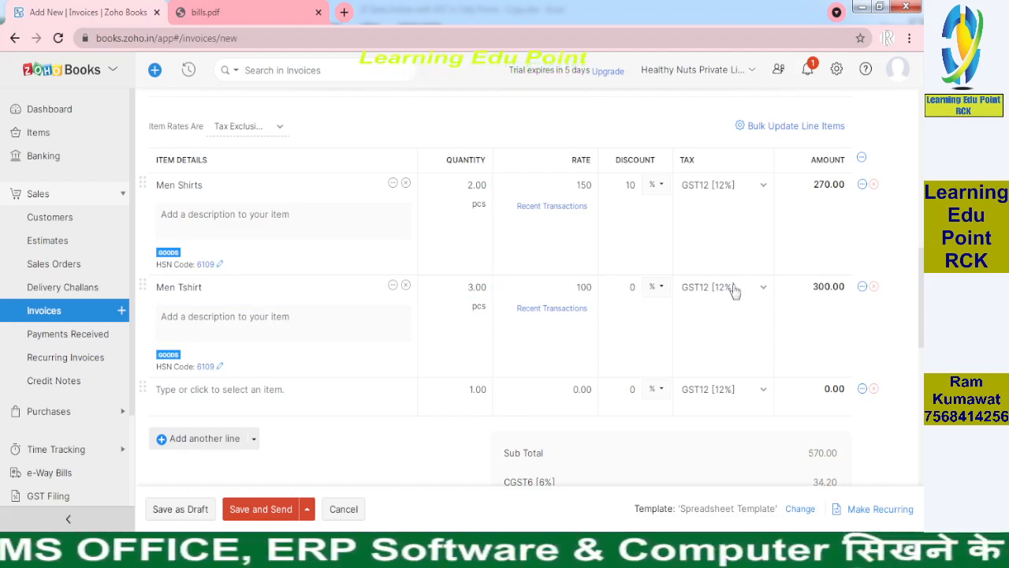
Step: Review the invoice's totals and remaining sections, and mark its payment as received
scroll(861, 329, "down", 3)
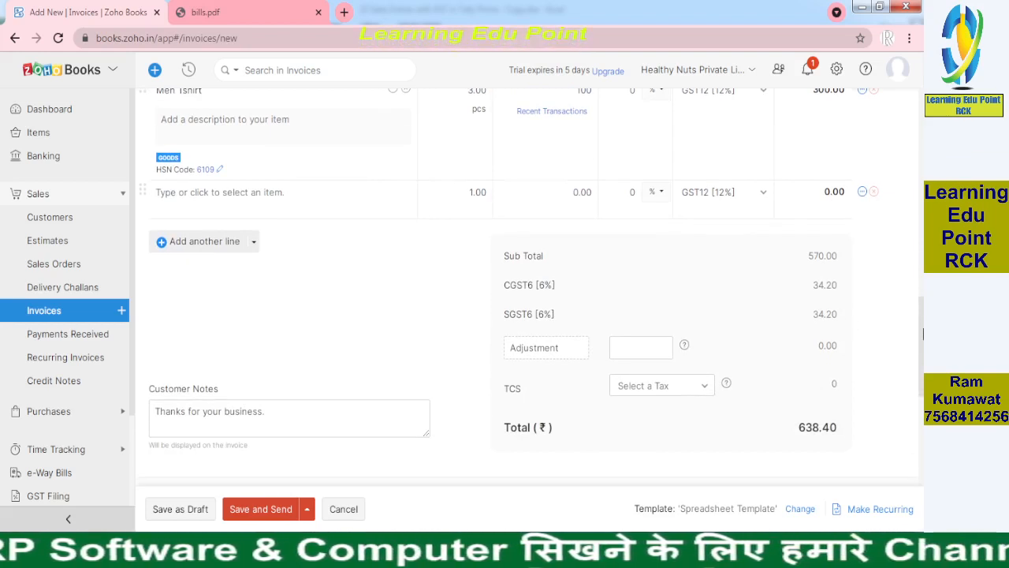
left_click_drag(923, 335, 923, 345)
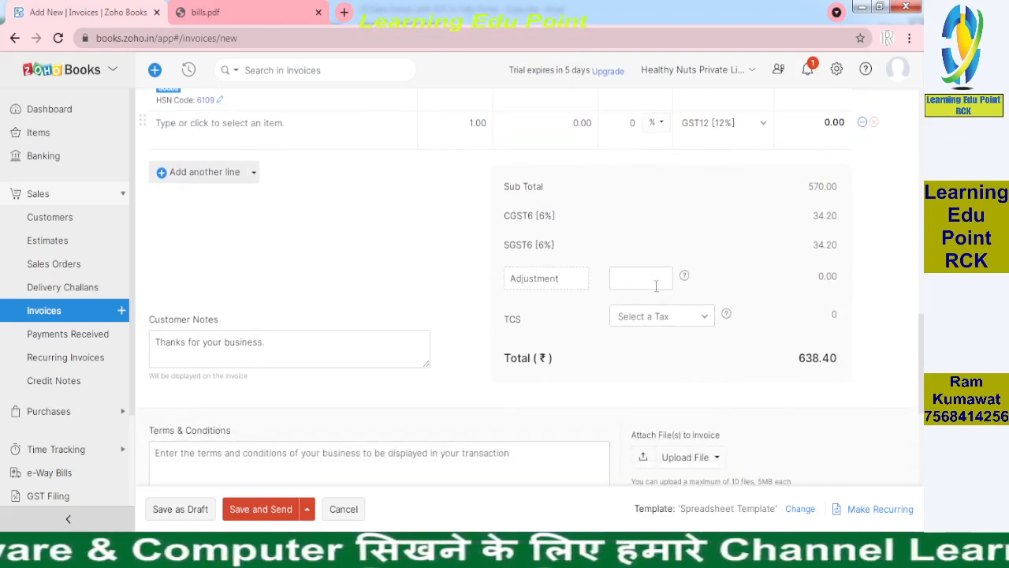
left_click_drag(923, 340, 923, 368)
scroll(260, 253, "down", 1)
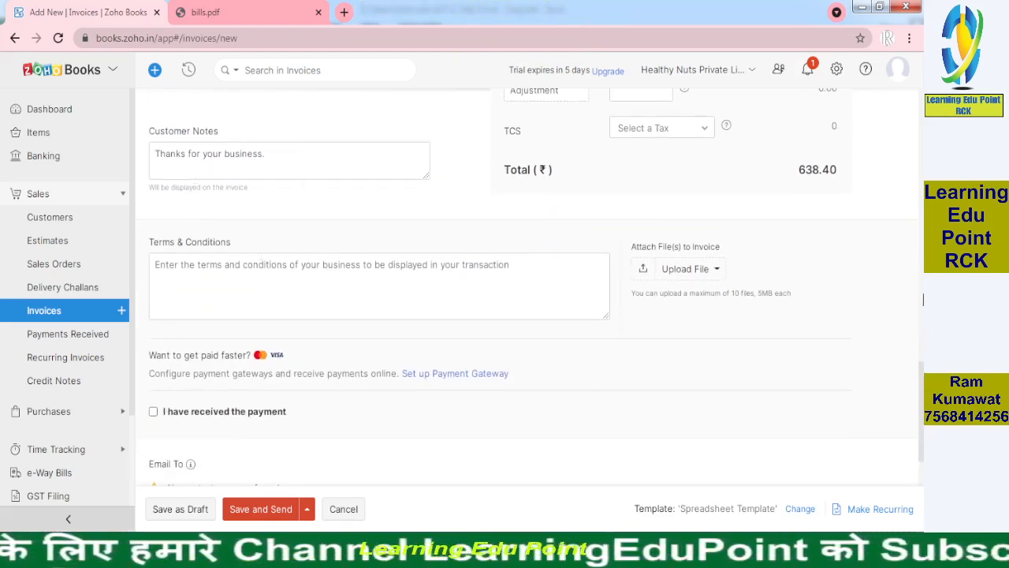
scroll(556, 297, "down", 1)
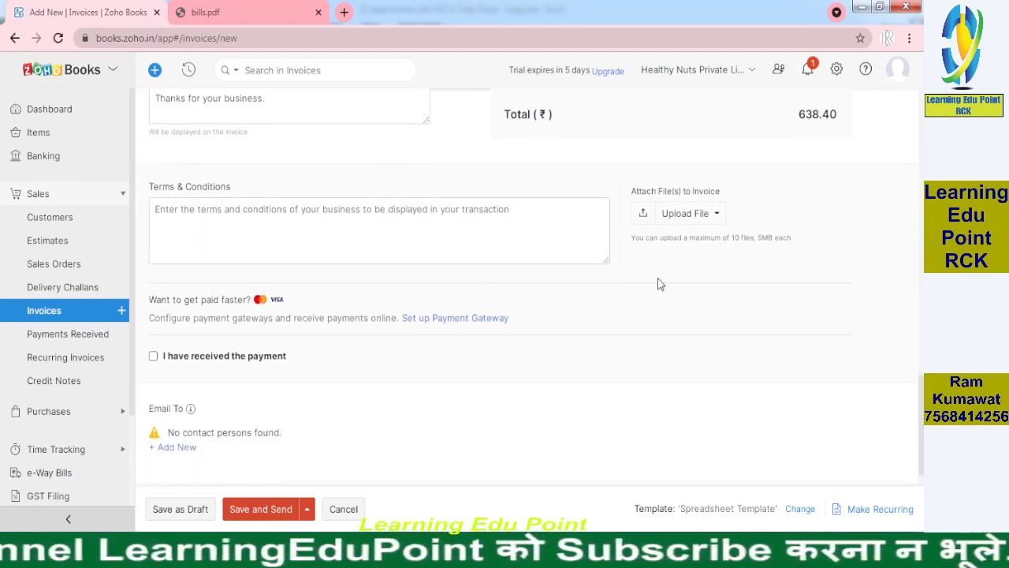
scroll(210, 304, "down", 1)
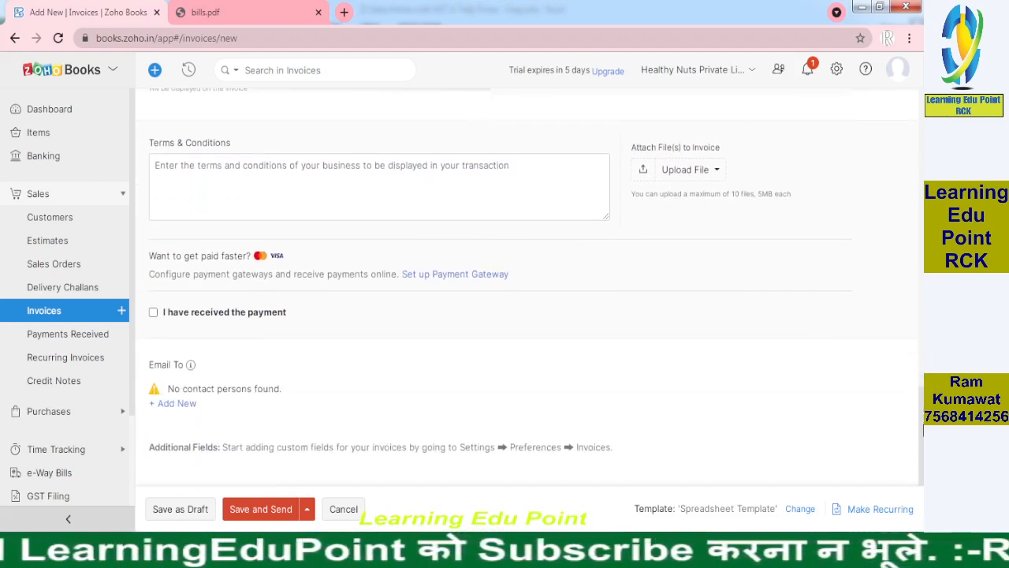
left_click(154, 310)
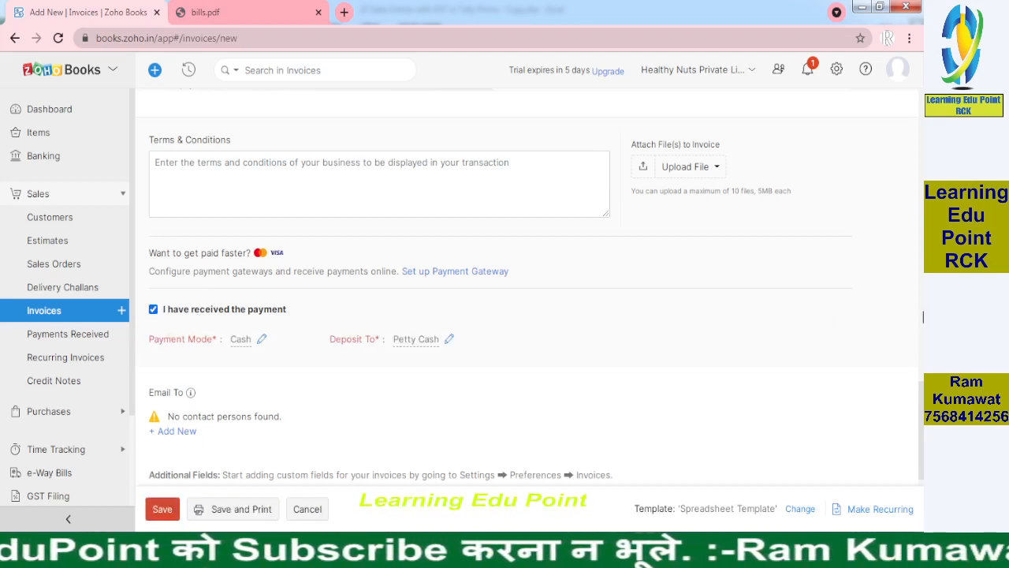
Step: Try Bank Transfer and Check as the payment mode, and set it back to Cash
scroll(470, 351, "down", 1)
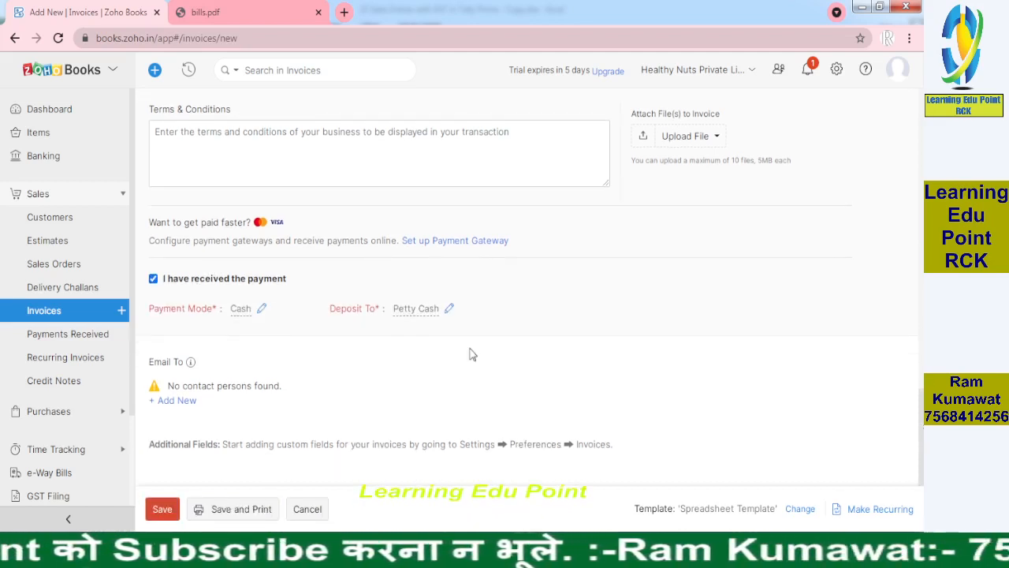
left_click(261, 308)
left_click(257, 335)
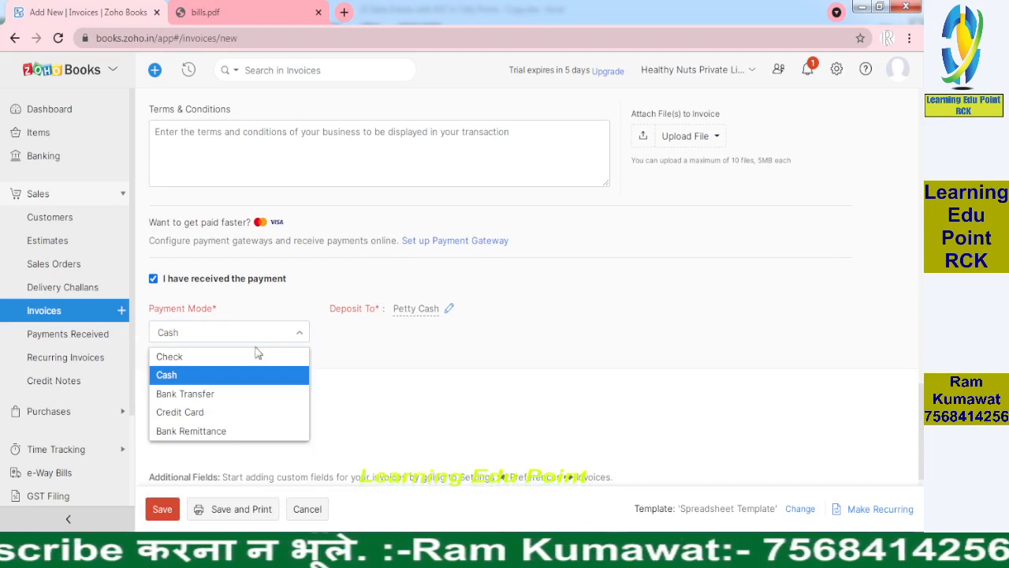
left_click(194, 394)
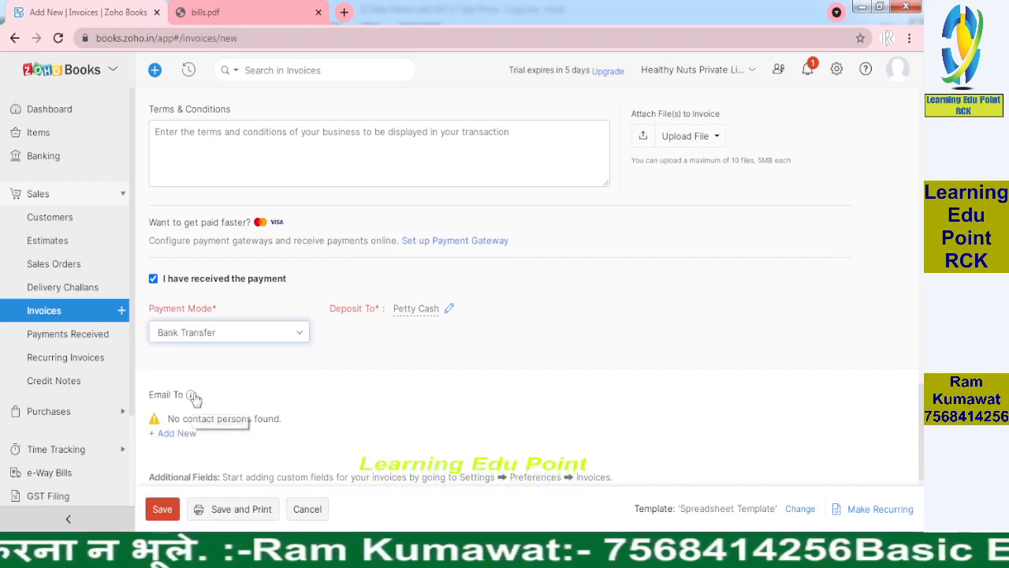
left_click(210, 336)
left_click(208, 358)
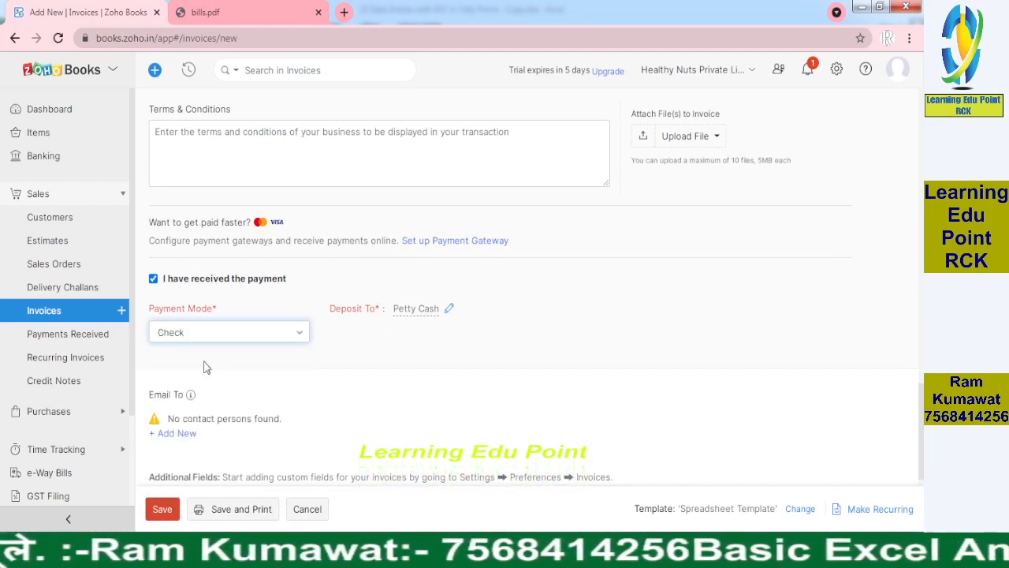
left_click(198, 338)
left_click(189, 374)
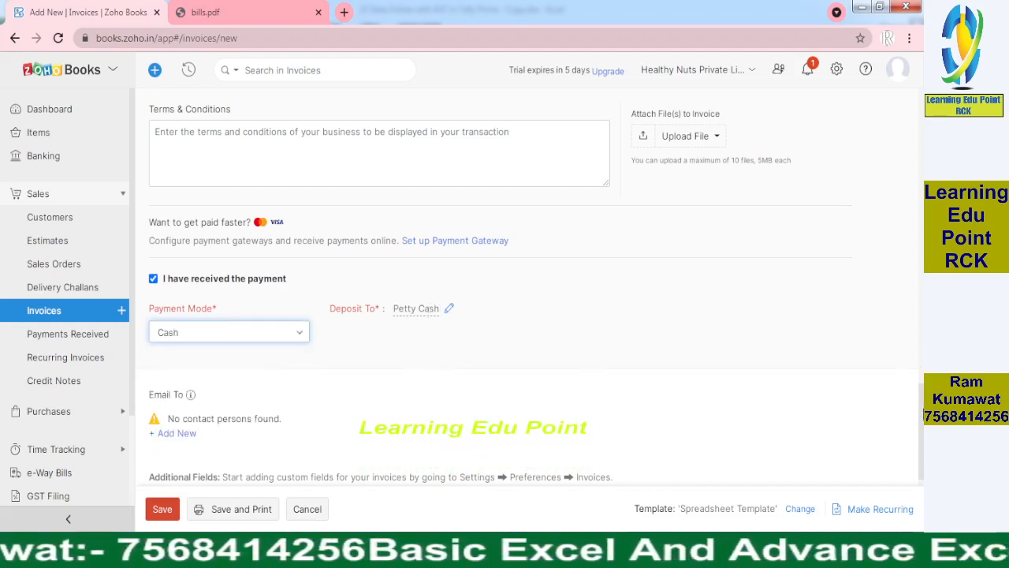
Step: Save the invoice and review the billing details, line items, taxes and totals on the saved tax invoice
scroll(646, 451, "down", 1)
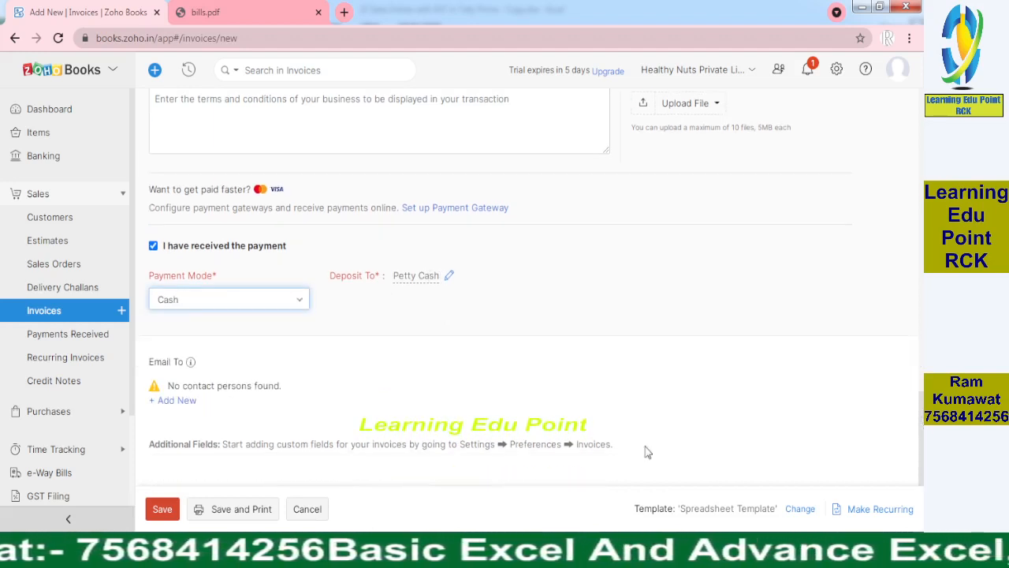
left_click(163, 510)
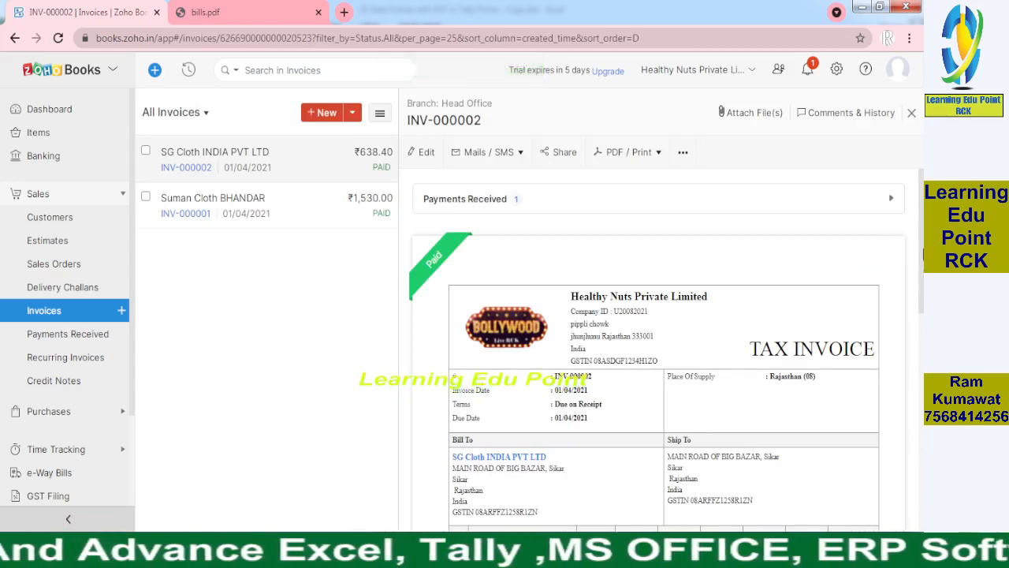
scroll(889, 326, "down", 2)
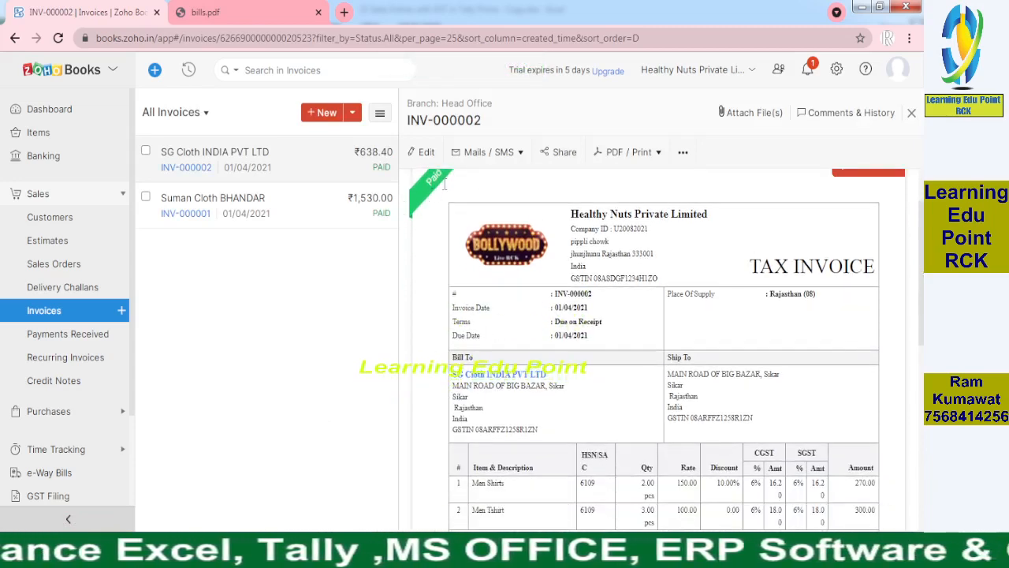
scroll(924, 212, "down", 1)
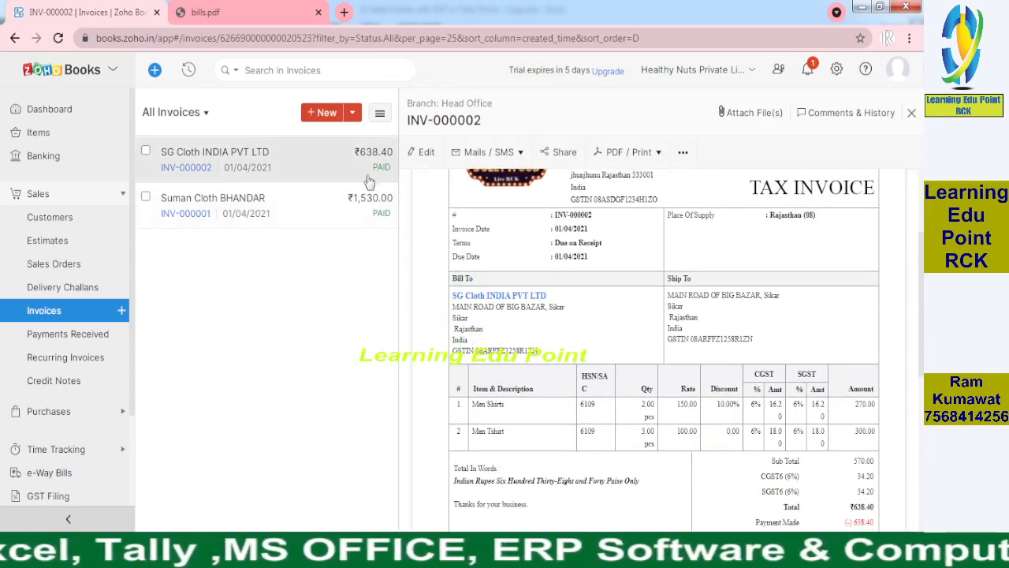
scroll(775, 290, "down", 1)
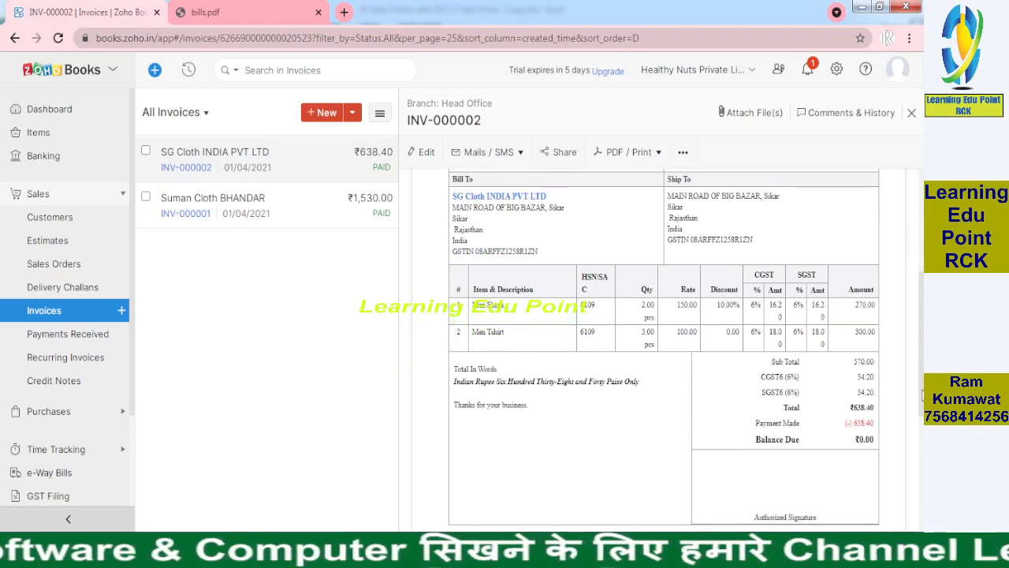
scroll(642, 341, "down", 1)
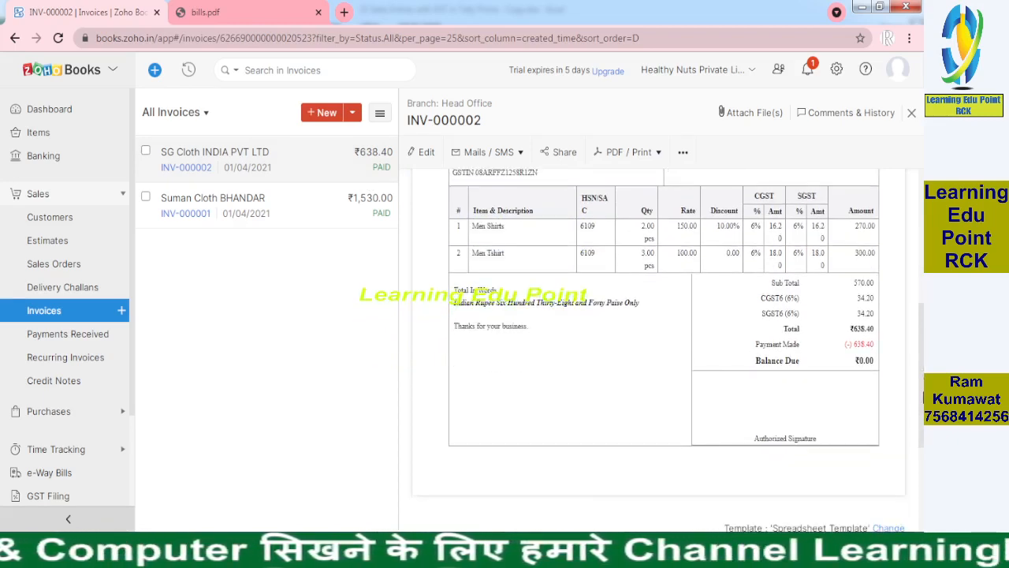
scroll(663, 331, "up", 5)
scroll(664, 331, "down", 5)
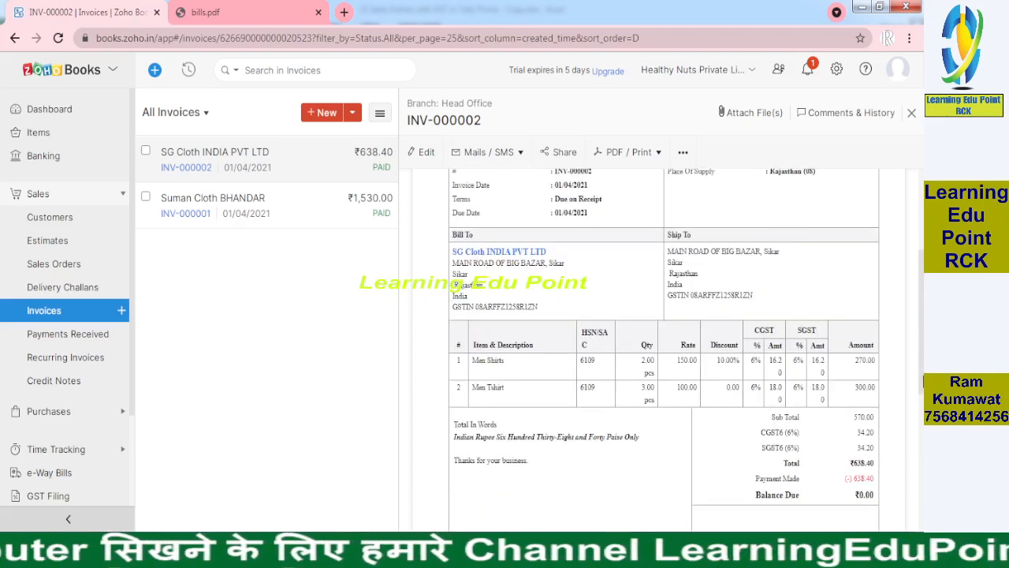